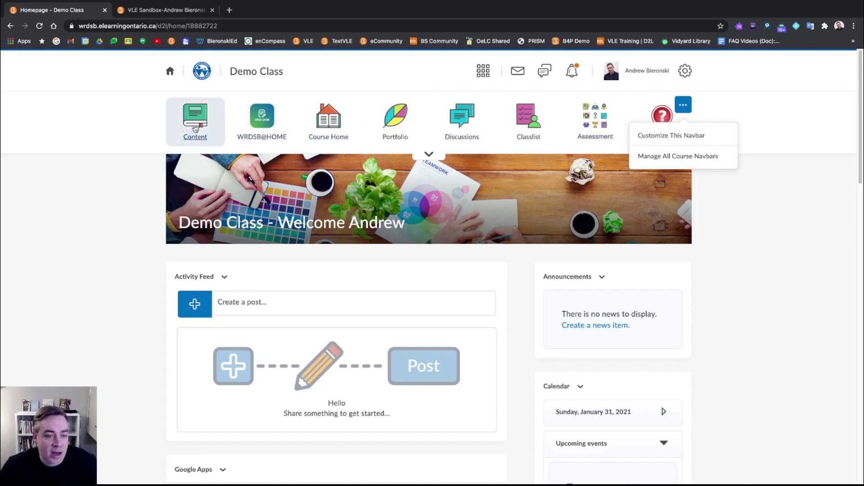
Start a new unit in the Demo Class content and name it Demo Unit 1, leaving its description blank
{"action": "left_click", "coordinate": [783, 110]}
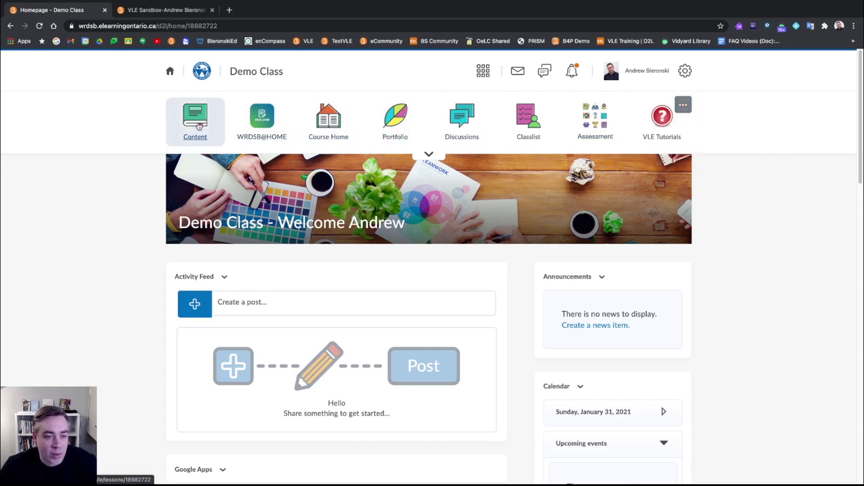
{"action": "left_click", "coordinate": [200, 126]}
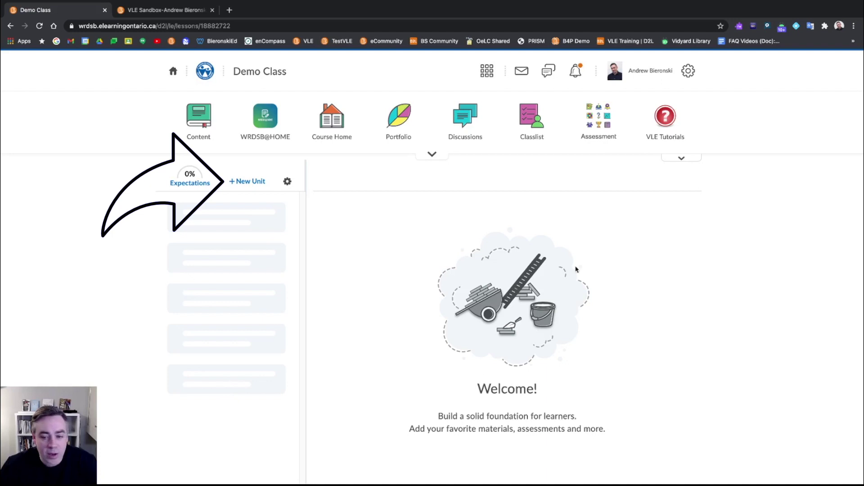
{"action": "left_click", "coordinate": [252, 184]}
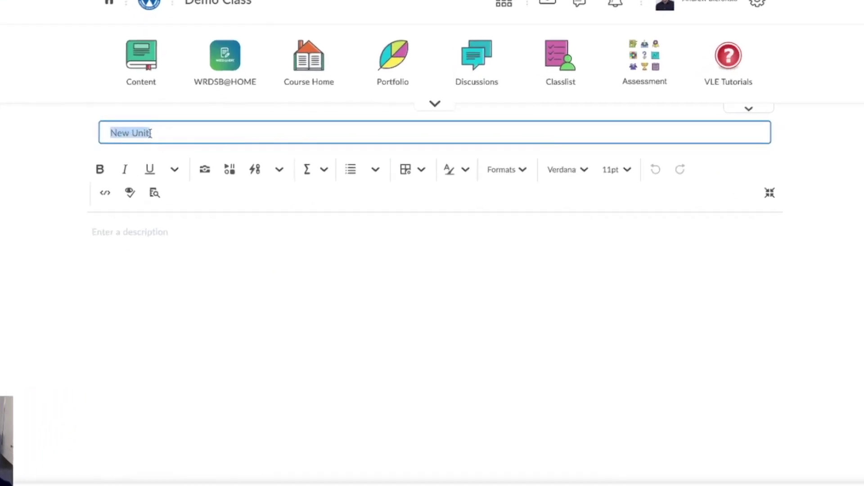
{"action": "type", "text": "D"}
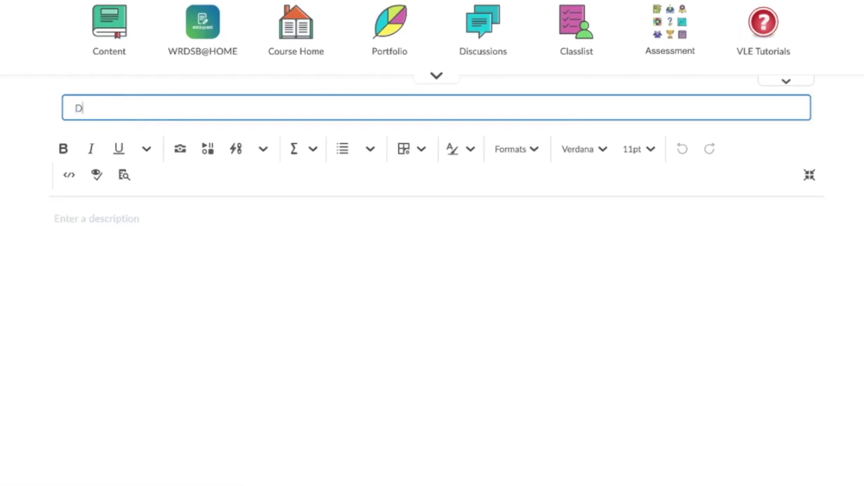
{"action": "type", "text": "emo Unit 1"}
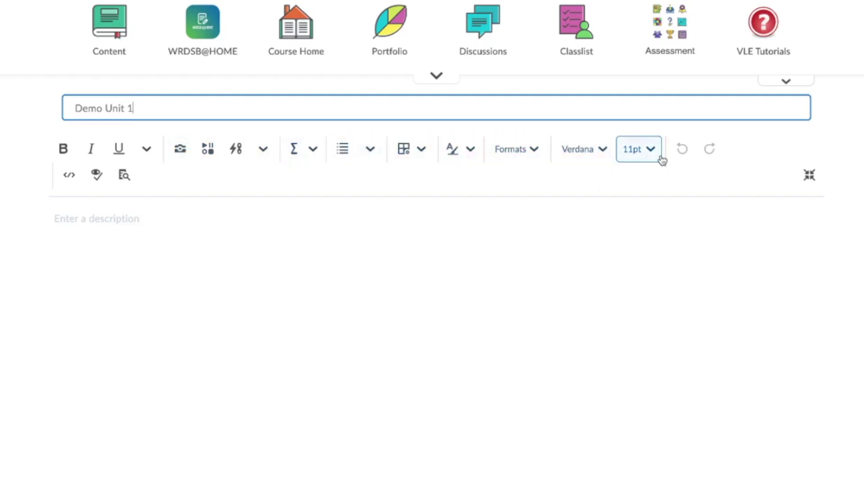
{"action": "left_click", "coordinate": [103, 224]}
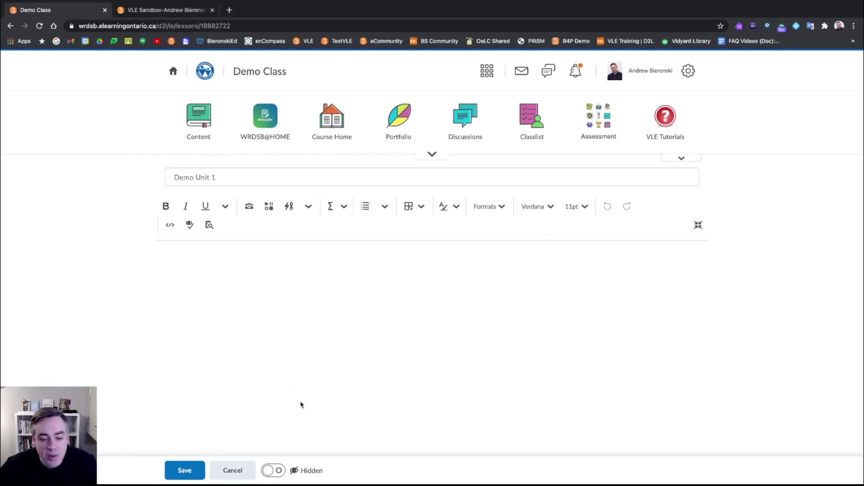
Save Demo Unit 1 as hidden, trying its visibility switch on and off both before and after saving
{"action": "left_click", "coordinate": [270, 473]}
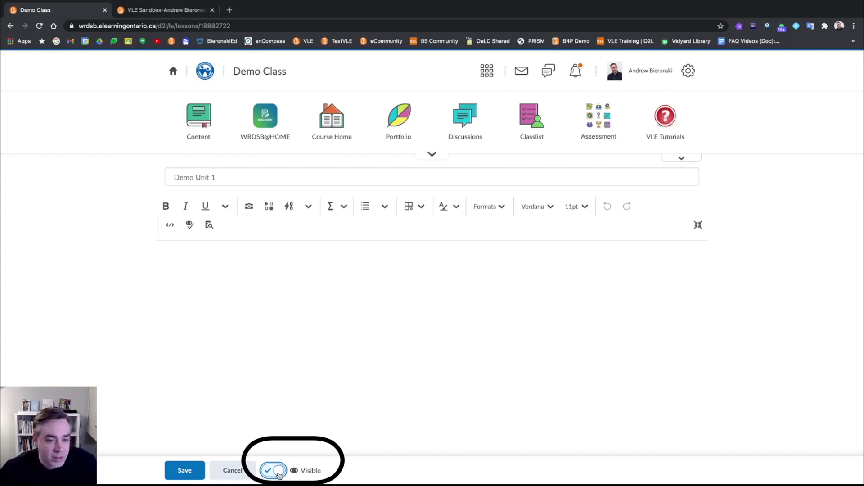
{"action": "left_click", "coordinate": [278, 471]}
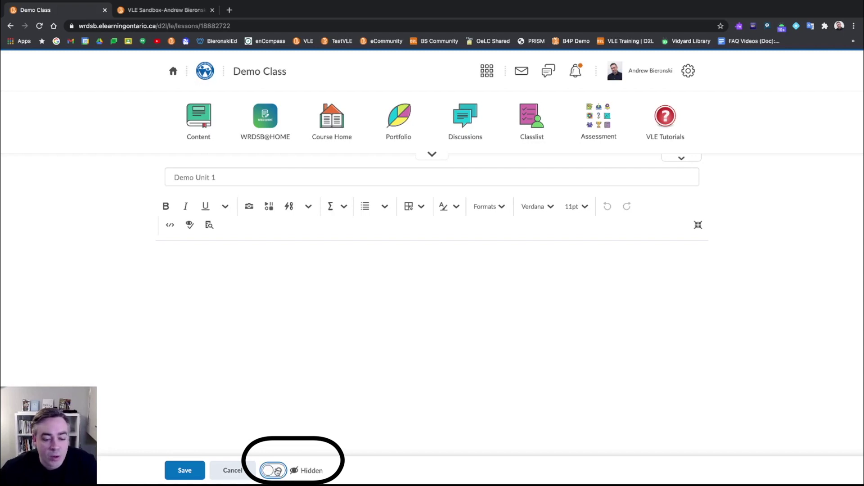
{"action": "left_click", "coordinate": [191, 468]}
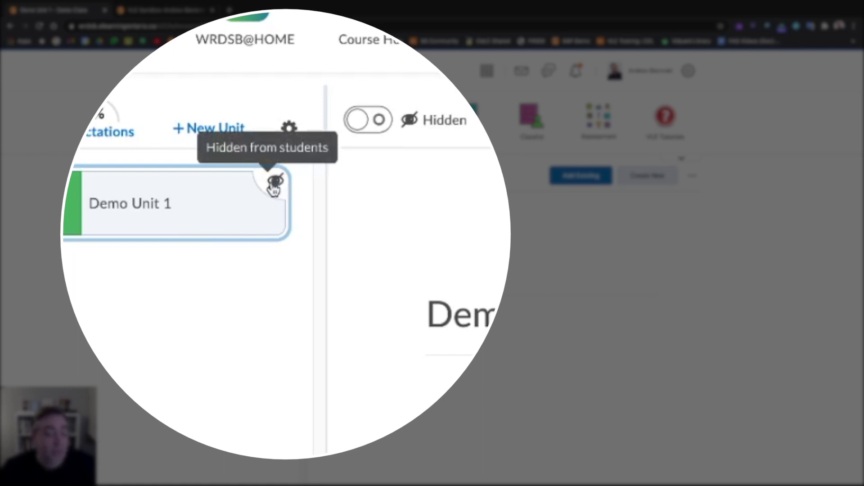
{"action": "left_click", "coordinate": [379, 126]}
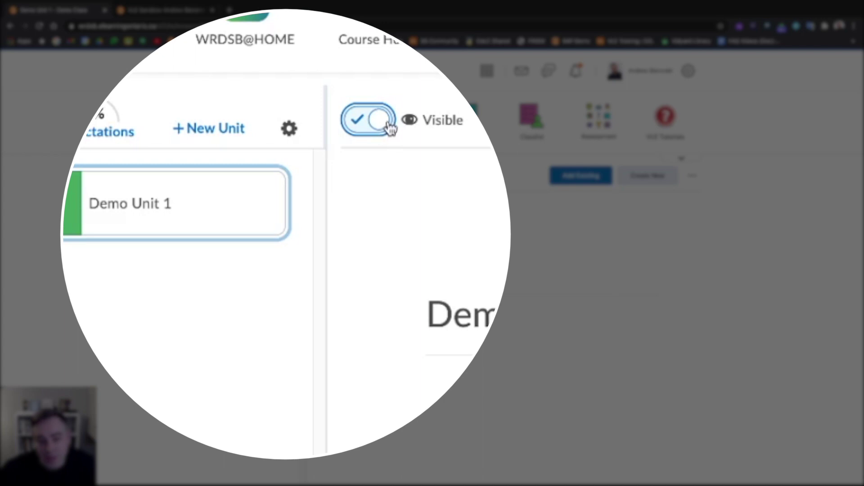
{"action": "left_click", "coordinate": [389, 128]}
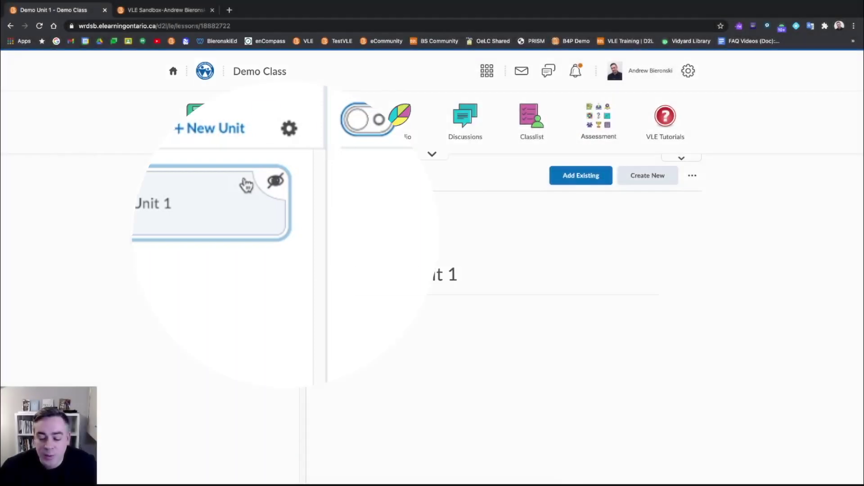
View the course content in the Student role, and return to the regular instructor role
{"action": "left_click", "coordinate": [630, 80]}
{"action": "left_click", "coordinate": [614, 105]}
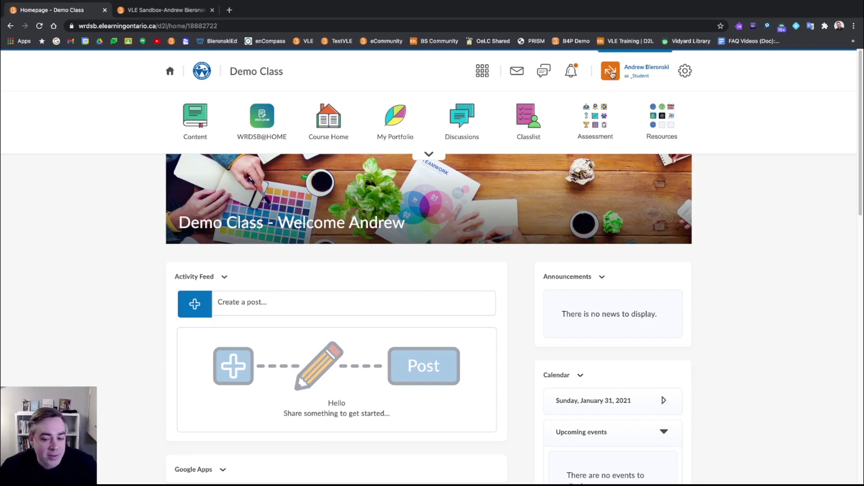
{"action": "left_click", "coordinate": [197, 124]}
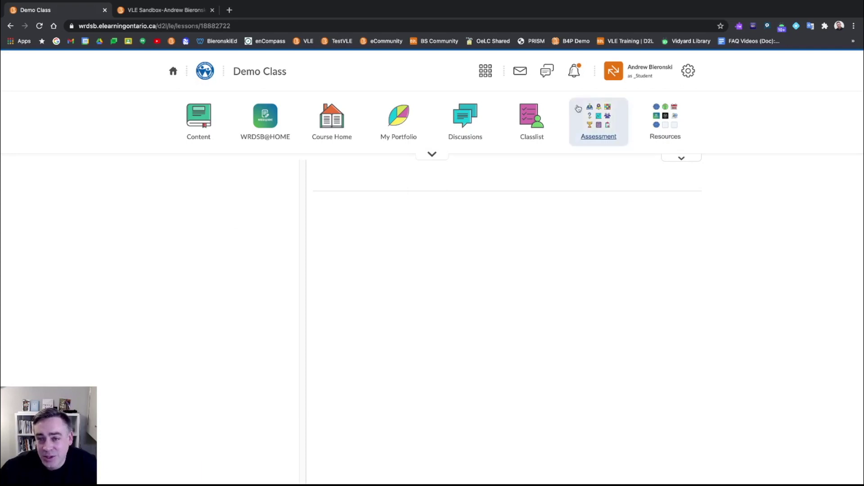
{"action": "left_click", "coordinate": [641, 72]}
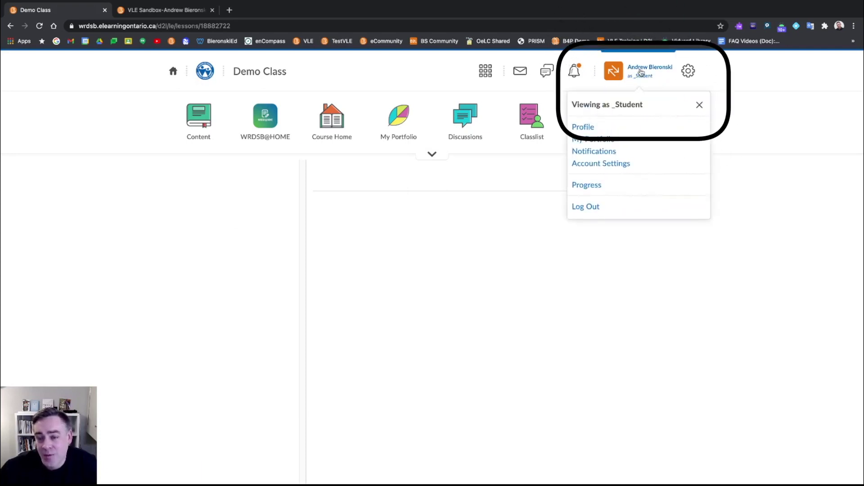
{"action": "left_click", "coordinate": [699, 106]}
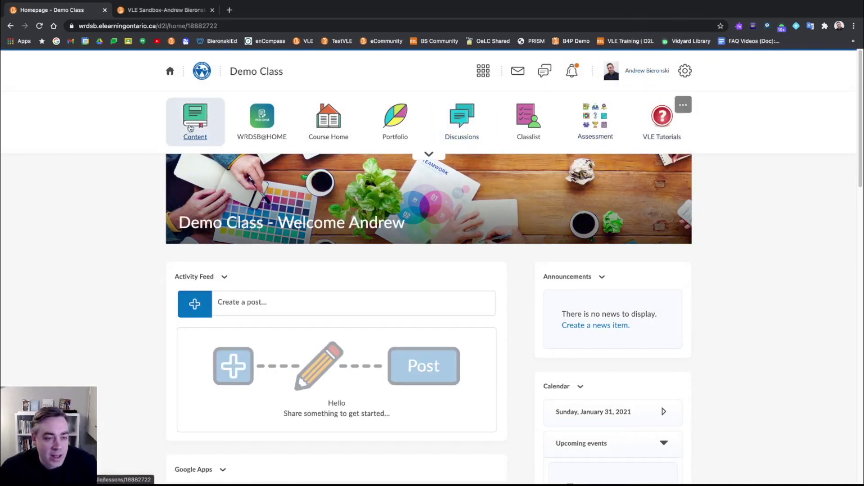
Make Demo Unit 1 visible to students and create a hidden lesson titled Sub-folder inside it
{"action": "left_click", "coordinate": [191, 128]}
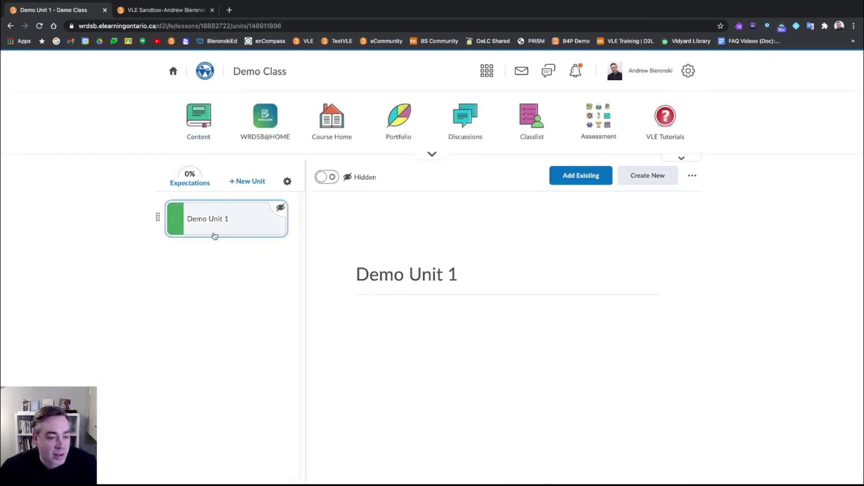
{"action": "left_click", "coordinate": [332, 178]}
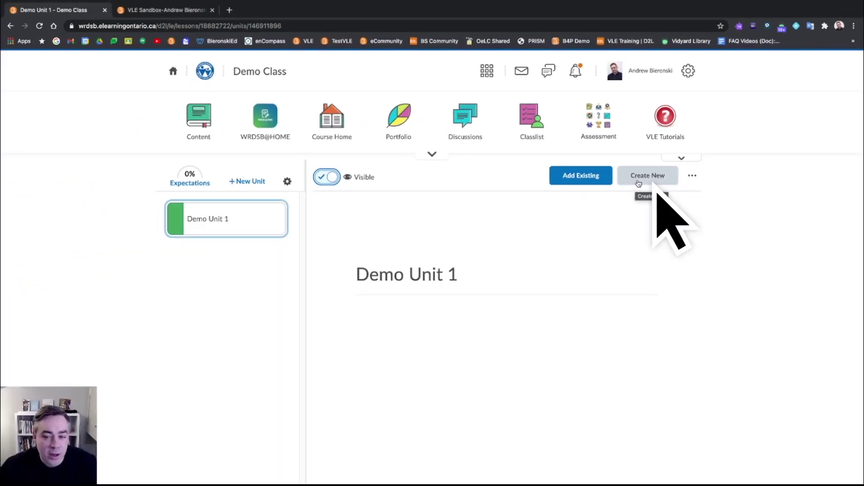
{"action": "left_click", "coordinate": [642, 180]}
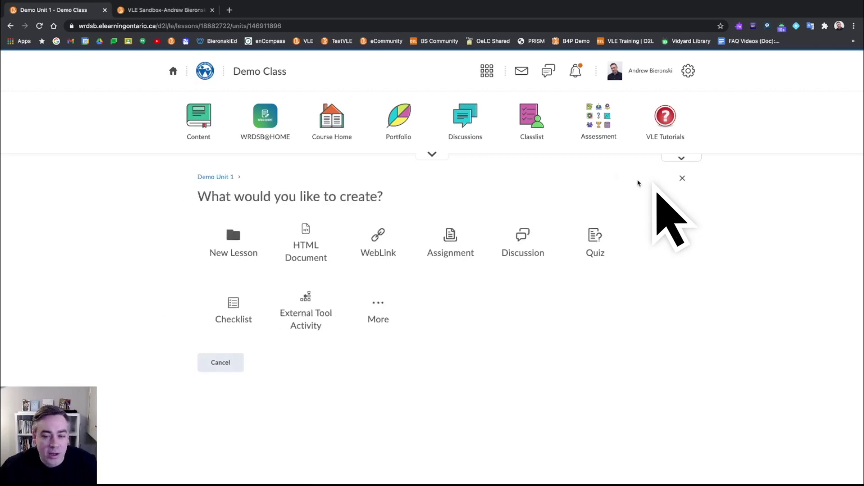
{"action": "left_click", "coordinate": [259, 250]}
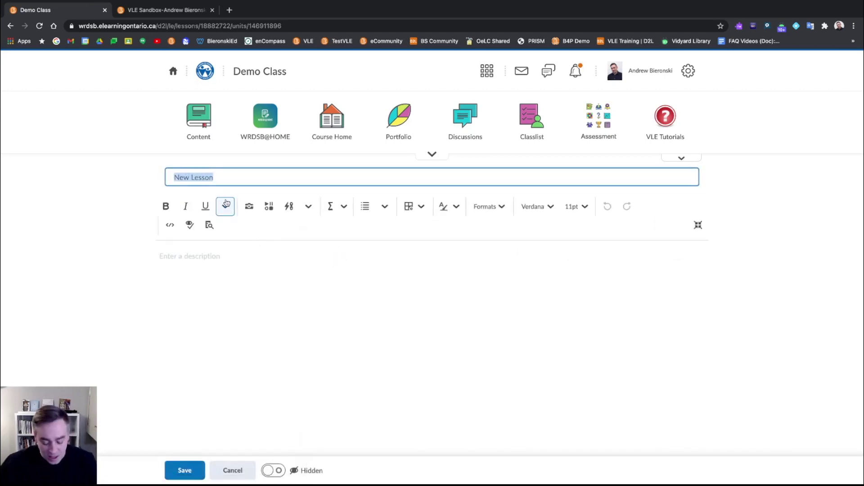
{"action": "type", "text": "Su"}
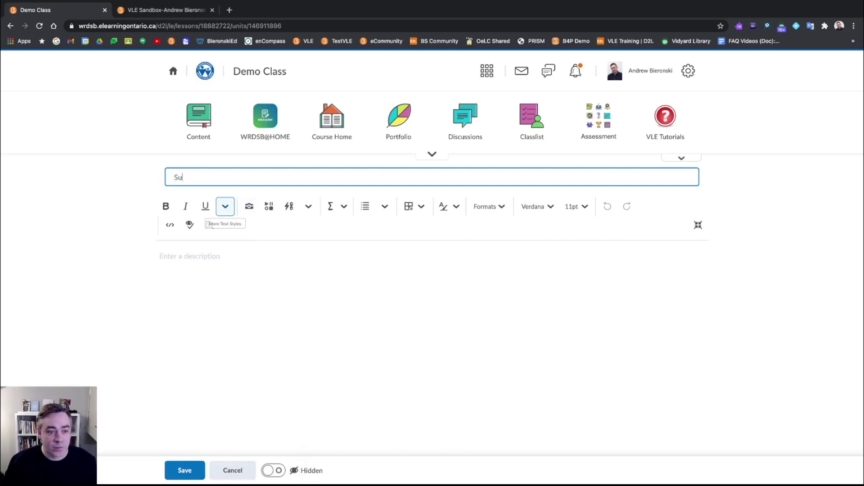
{"action": "type", "text": "b-folder"}
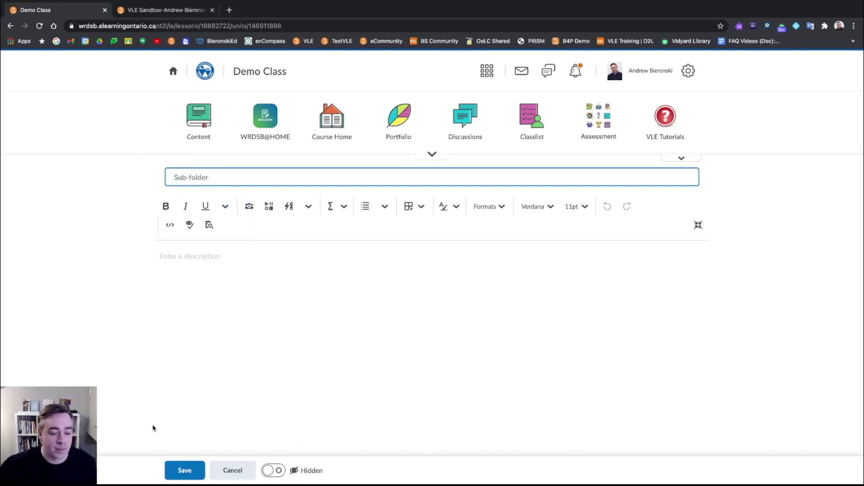
{"action": "left_click", "coordinate": [189, 468]}
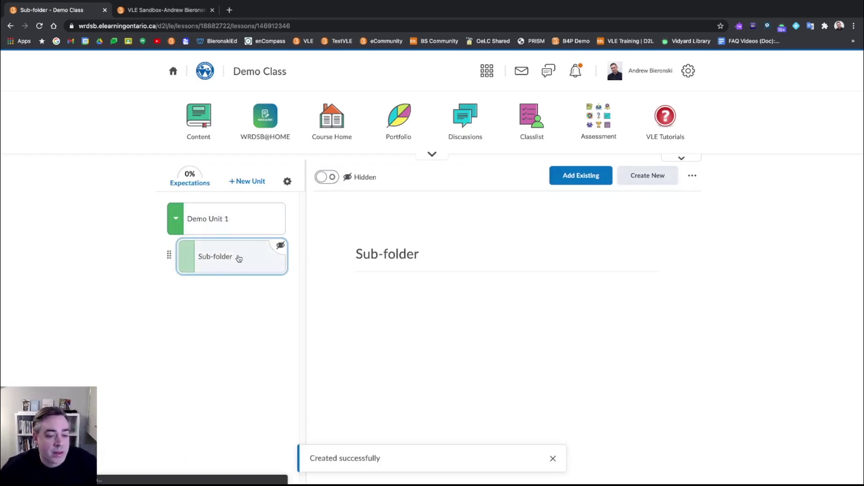
Create a hidden folder titled Sub-sub-folder inside the Sub-folder lesson and select it
{"action": "left_click", "coordinate": [651, 178]}
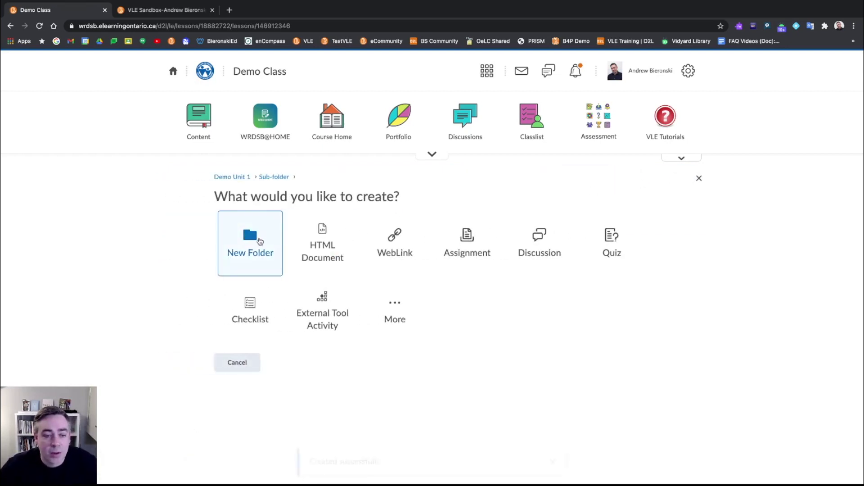
{"action": "left_click", "coordinate": [251, 239]}
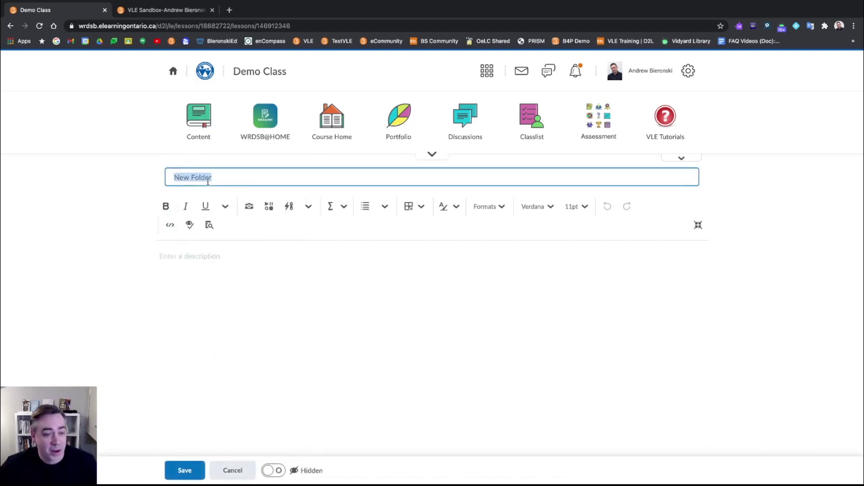
{"action": "type", "text": "Sub-sub-folder"}
{"action": "left_click", "coordinate": [184, 471]}
{"action": "left_click", "coordinate": [212, 302]}
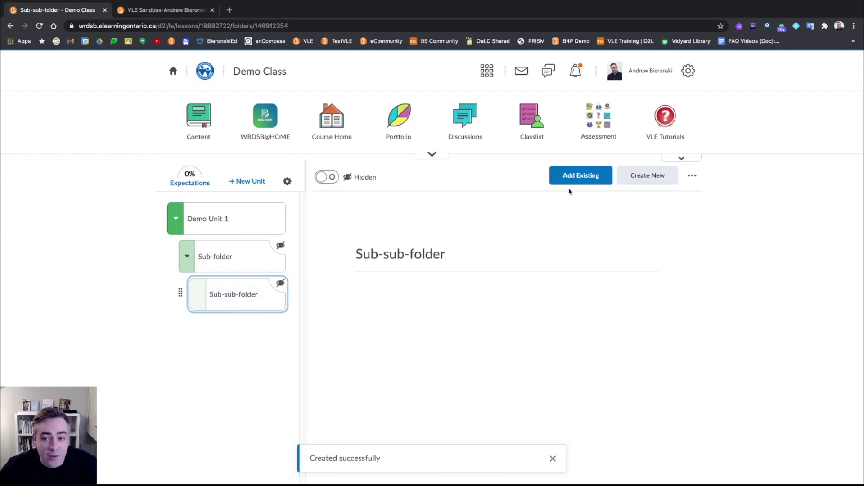
Examine the item types that can be created in Sub-sub-folder, and collapse the content structure under Demo Unit 1
{"action": "left_click", "coordinate": [634, 181]}
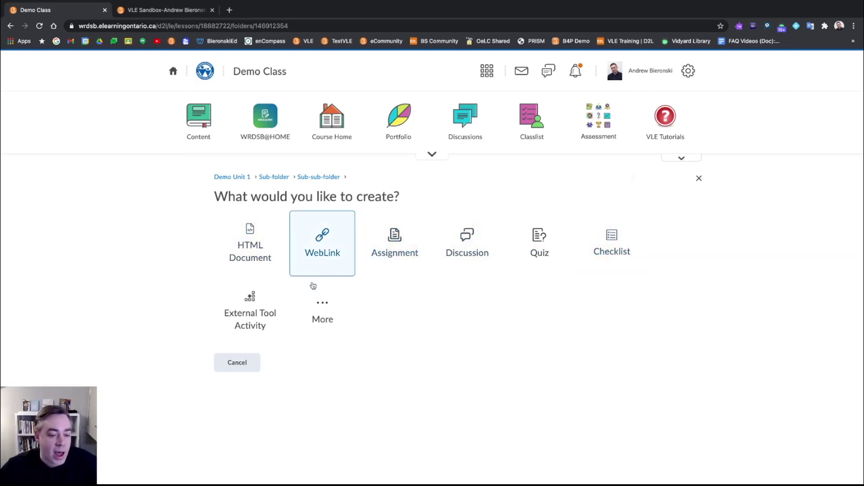
{"action": "left_click", "coordinate": [238, 365]}
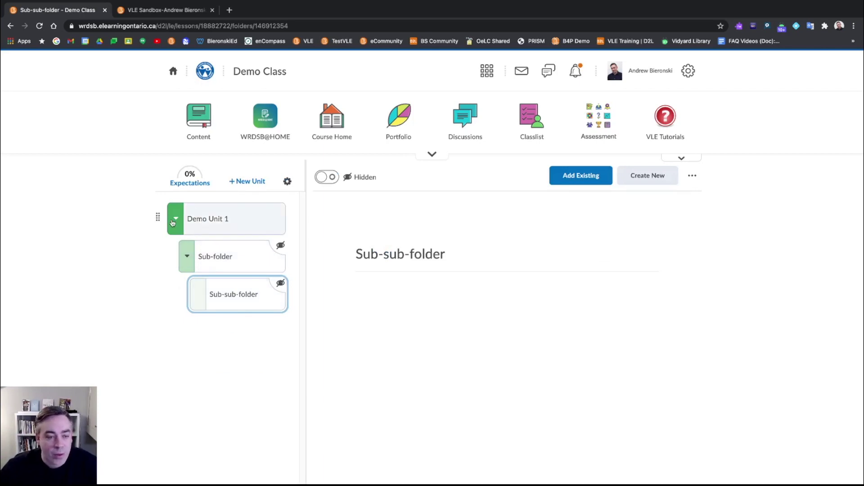
{"action": "left_click", "coordinate": [188, 258]}
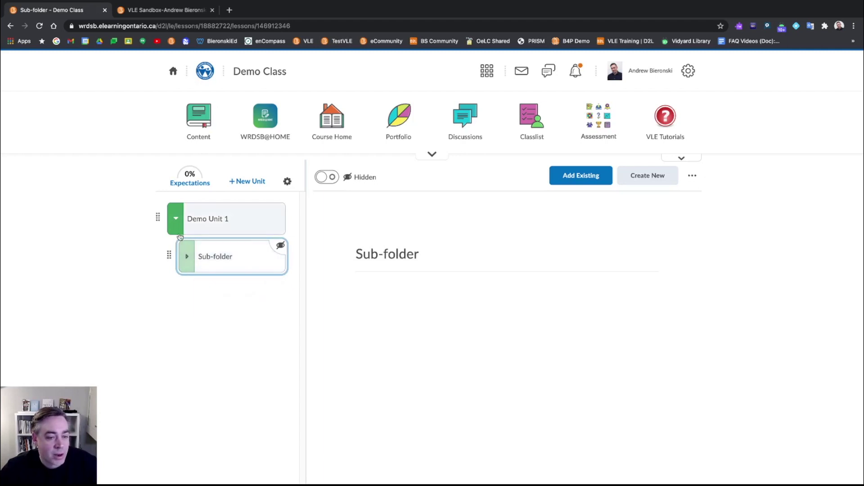
{"action": "left_click", "coordinate": [176, 220]}
{"action": "left_click", "coordinate": [195, 221]}
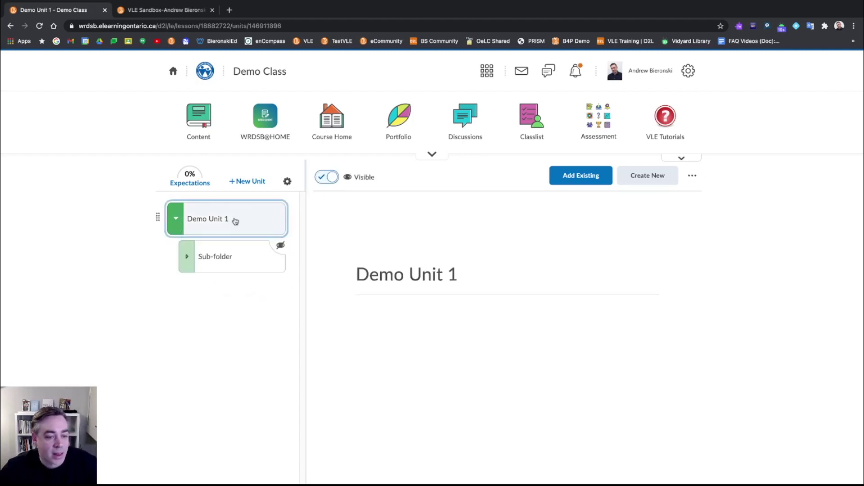
{"action": "left_click", "coordinate": [223, 255]}
{"action": "left_click", "coordinate": [186, 258]}
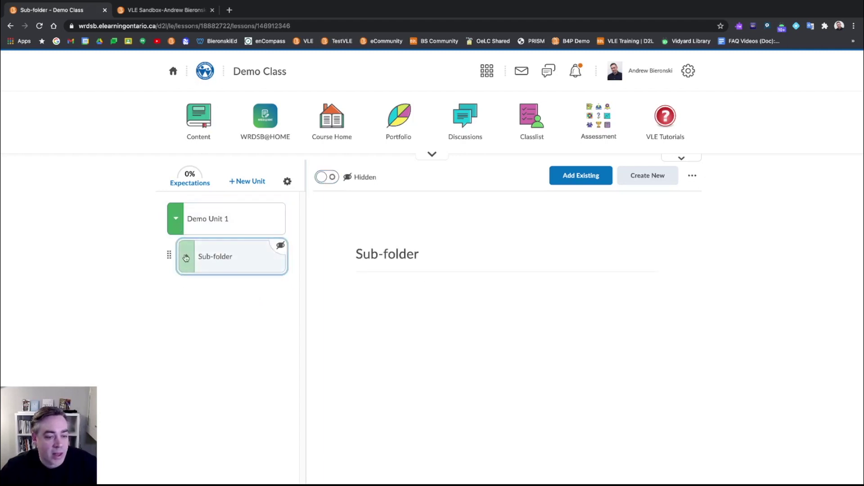
{"action": "left_click", "coordinate": [176, 222]}
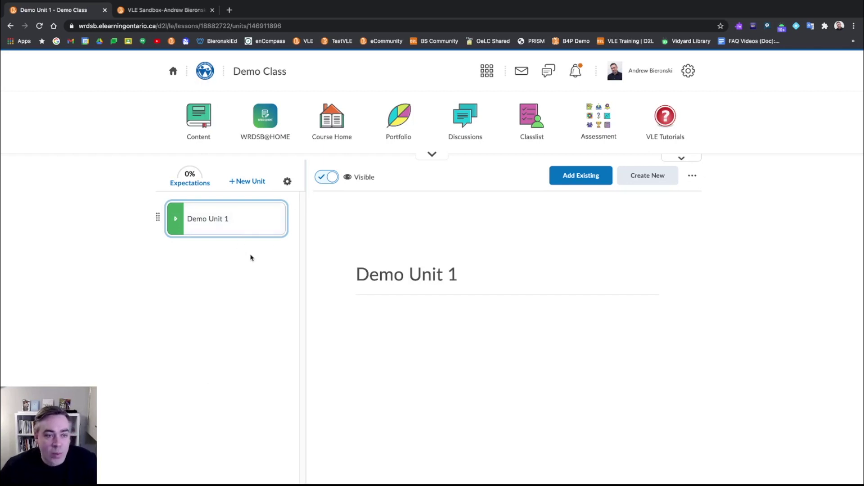
Go to the organization homepage and open the All Public Courses preview from the eLO logins
{"action": "left_click", "coordinate": [173, 73]}
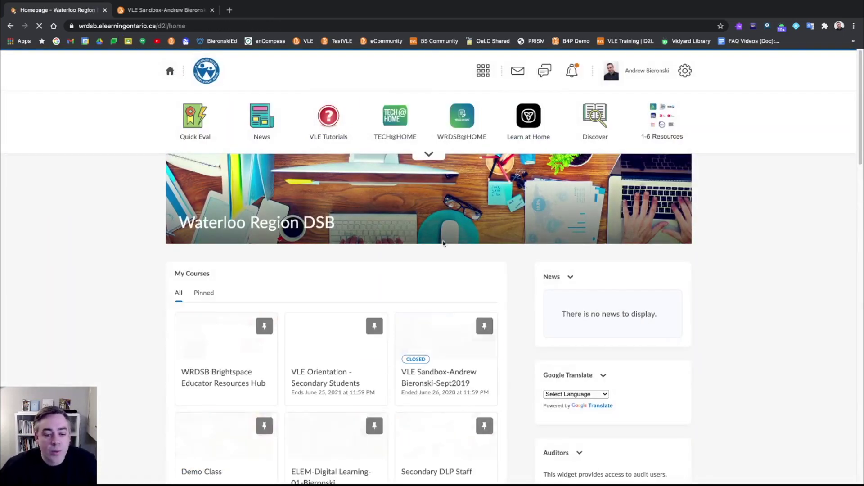
{"action": "scroll", "coordinate": [629, 243], "scroll_direction": "down", "scroll_amount": 3}
{"action": "scroll", "coordinate": [630, 243], "scroll_direction": "down", "scroll_amount": 10}
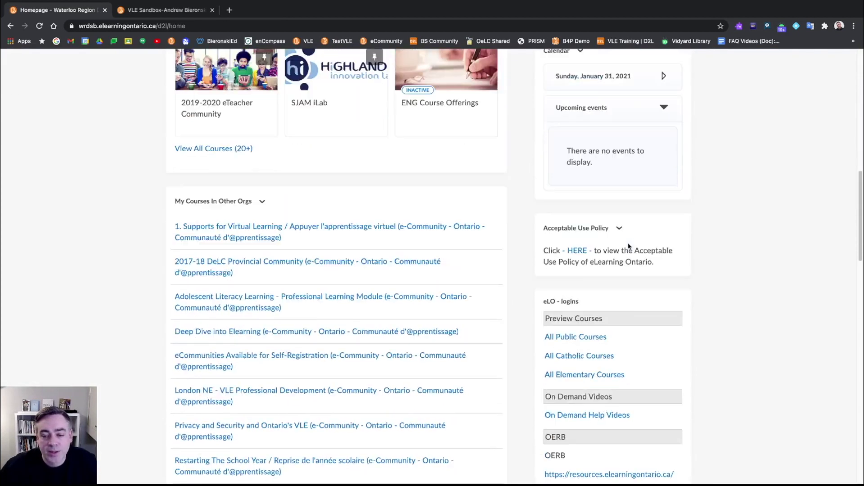
{"action": "scroll", "coordinate": [629, 246], "scroll_direction": "down", "scroll_amount": 2}
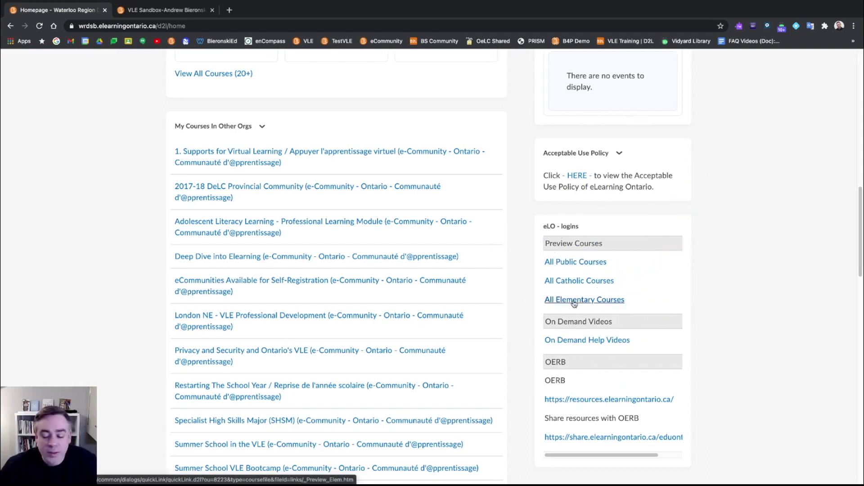
{"action": "left_click", "coordinate": [580, 263]}
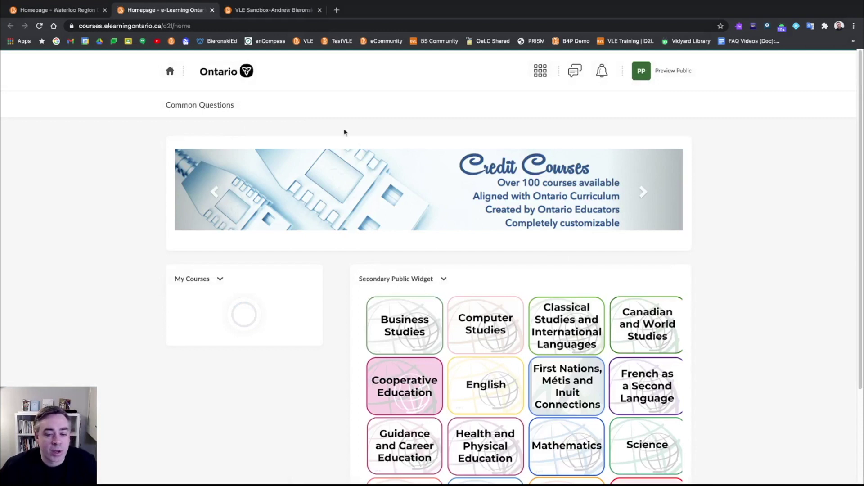
Browse the English courses in the Secondary Public Widget and open ENG3C - English College (2020) for preview
{"action": "scroll", "coordinate": [453, 199], "scroll_direction": "down", "scroll_amount": 2}
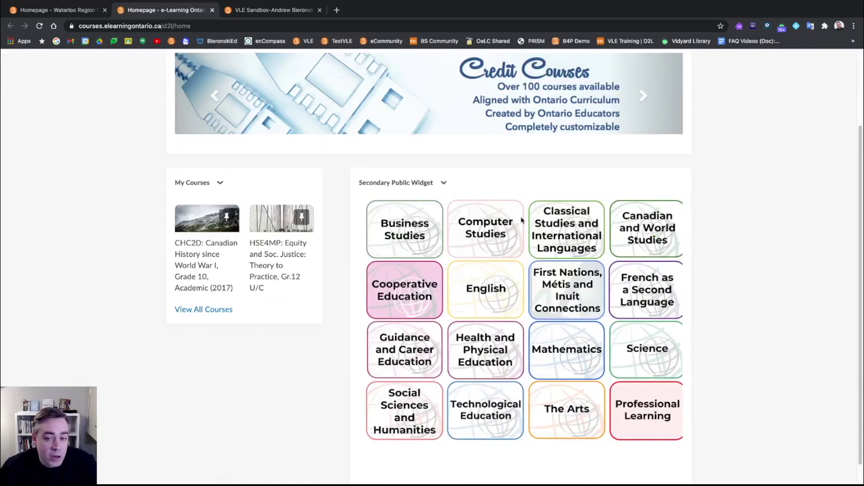
{"action": "scroll", "coordinate": [522, 220], "scroll_direction": "up", "scroll_amount": 1}
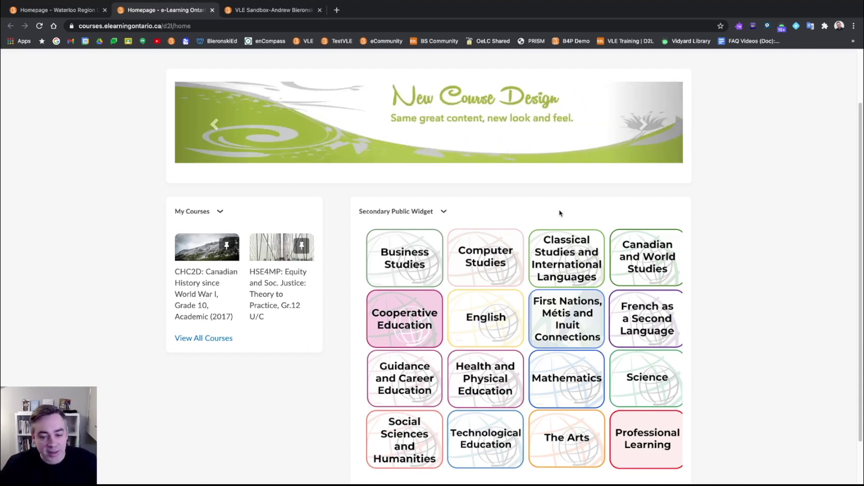
{"action": "left_click", "coordinate": [479, 315]}
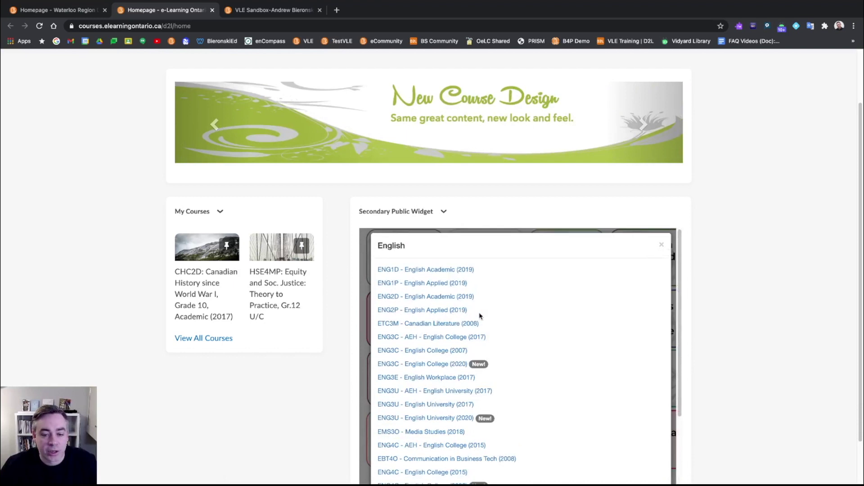
{"action": "scroll", "coordinate": [782, 275], "scroll_direction": "down", "scroll_amount": 2}
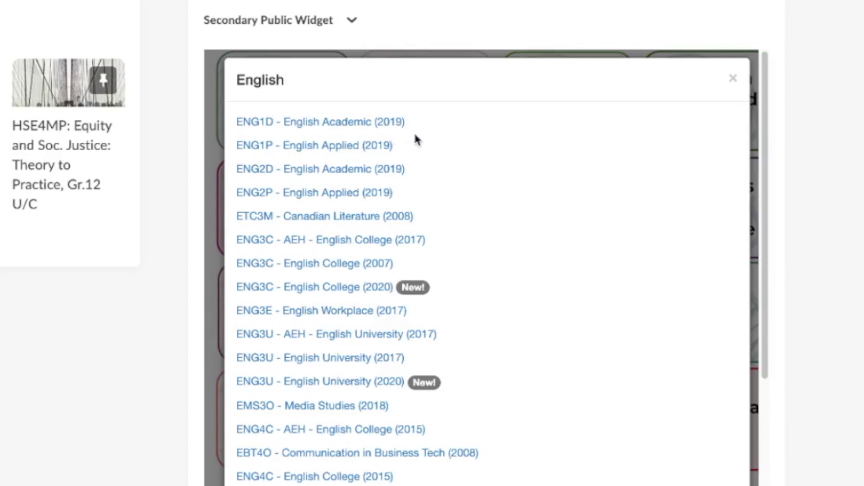
{"action": "scroll", "coordinate": [414, 134], "scroll_direction": "down", "scroll_amount": 1}
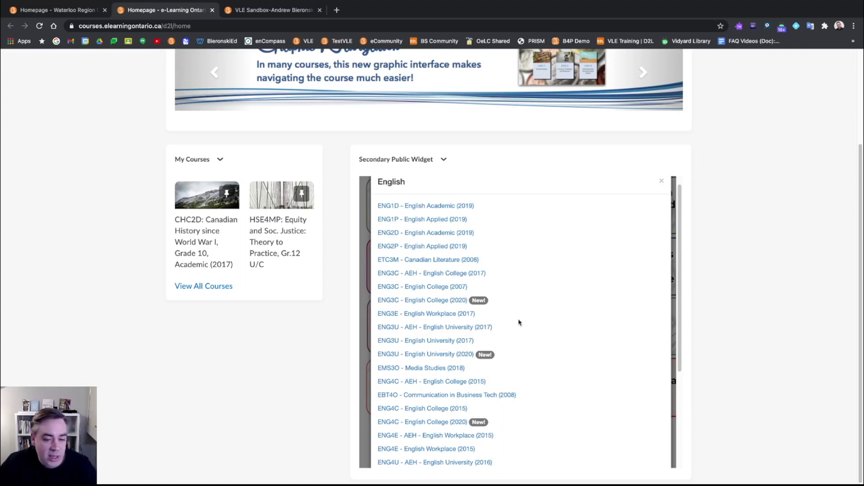
{"action": "left_click", "coordinate": [444, 300]}
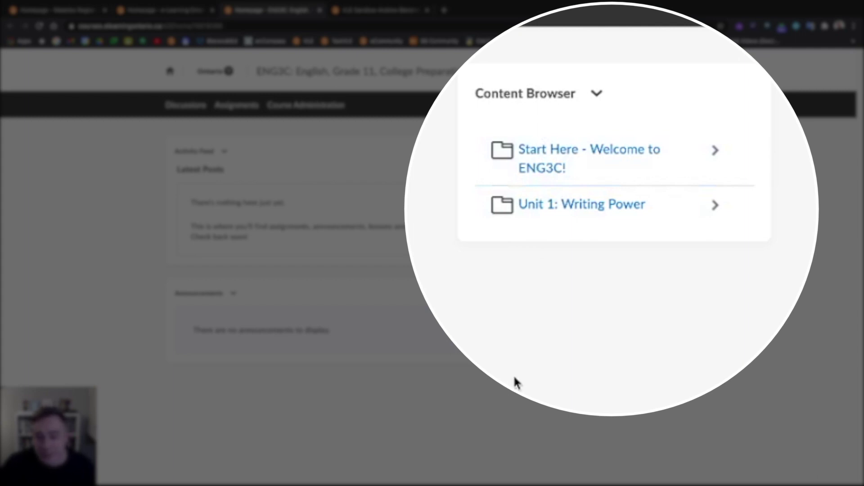
Browse the Unit 1: Writing Power lessons and open 1.1: Power of the narrative structure
{"action": "left_click", "coordinate": [559, 211]}
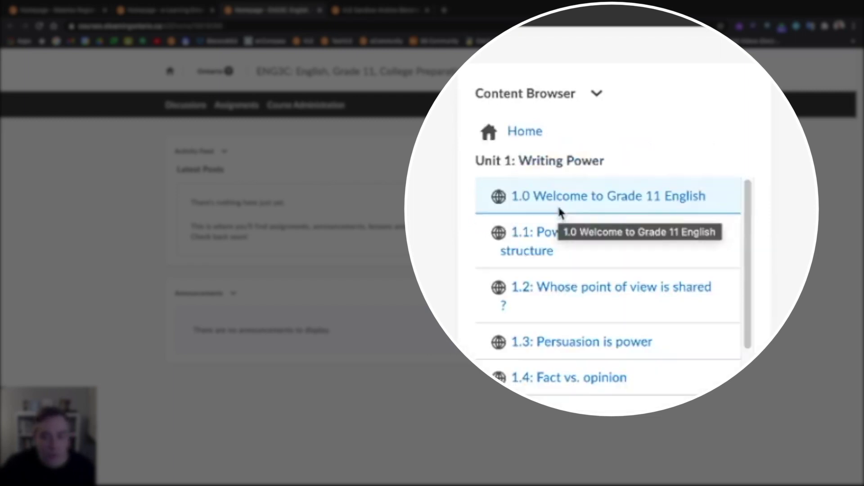
{"action": "scroll", "coordinate": [566, 251], "scroll_direction": "down", "scroll_amount": 1}
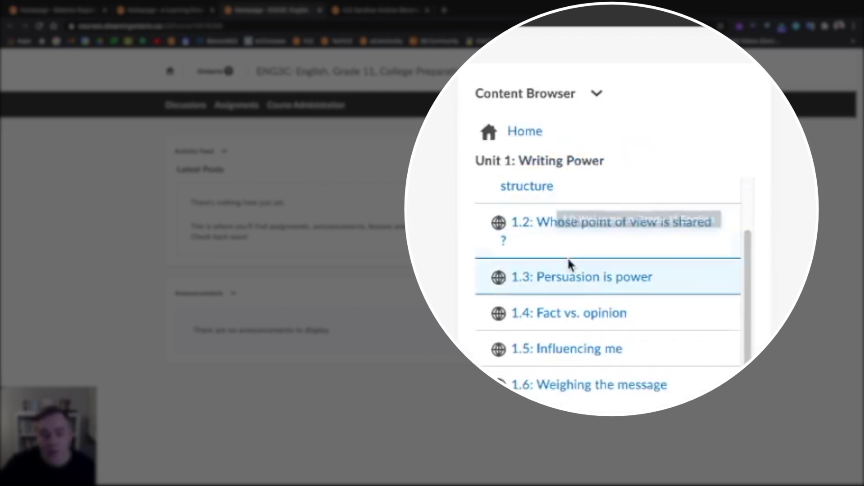
{"action": "scroll", "coordinate": [572, 288], "scroll_direction": "up", "scroll_amount": 1}
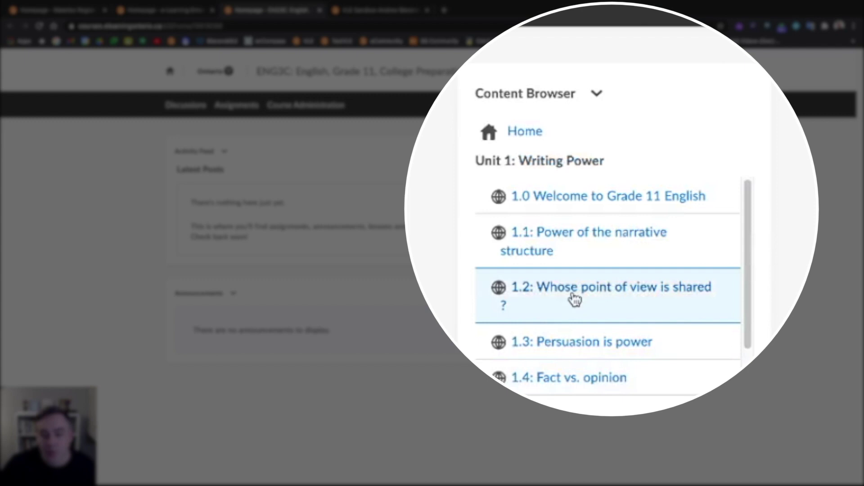
{"action": "left_click", "coordinate": [542, 240]}
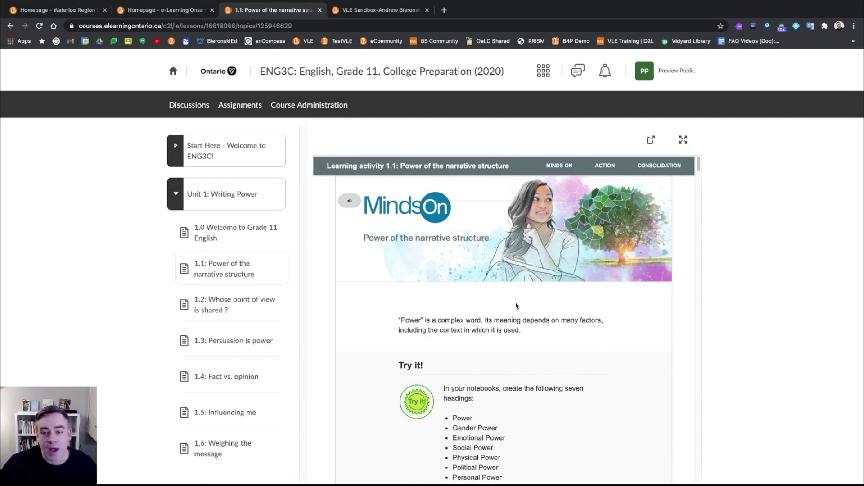
Skim learning activity 1.1 in full screen, and close the ENG3C course preview
{"action": "left_click", "coordinate": [683, 140]}
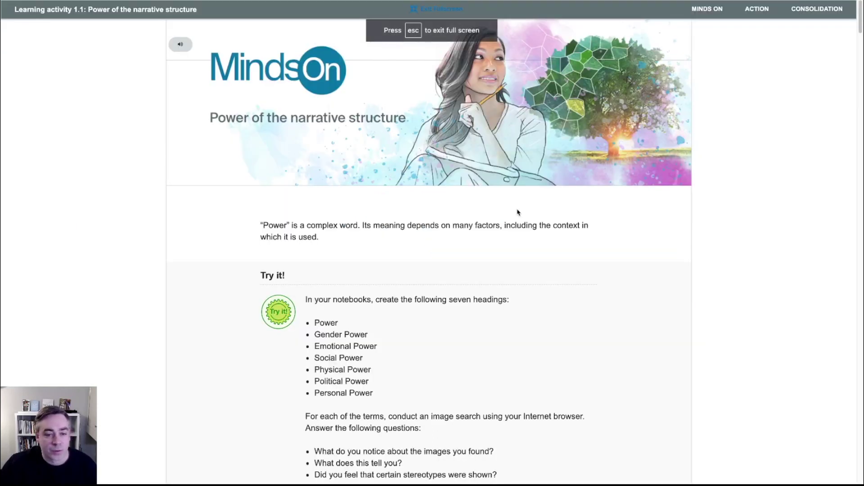
{"action": "scroll", "coordinate": [517, 212], "scroll_direction": "down", "scroll_amount": 10}
{"action": "scroll", "coordinate": [507, 225], "scroll_direction": "down", "scroll_amount": 7}
{"action": "scroll", "coordinate": [508, 227], "scroll_direction": "down", "scroll_amount": 5}
{"action": "key", "text": "Escape"}
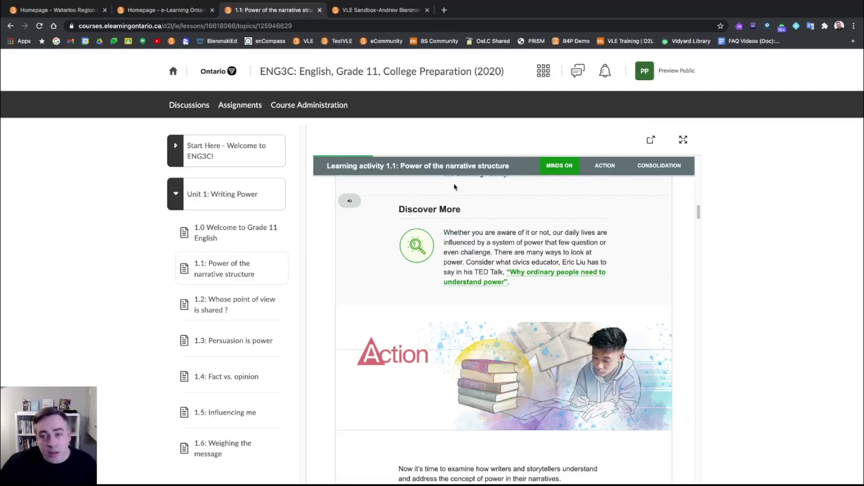
{"action": "left_click", "coordinate": [320, 10]}
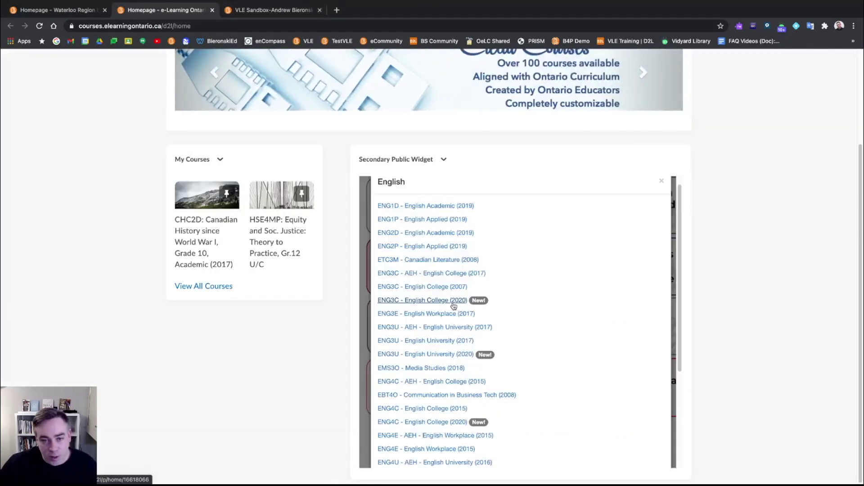
Open ENG1D - English Academic (2019) and view the content of What do I think about my skills? under What do I think my voice is saying?
{"action": "left_click", "coordinate": [439, 206]}
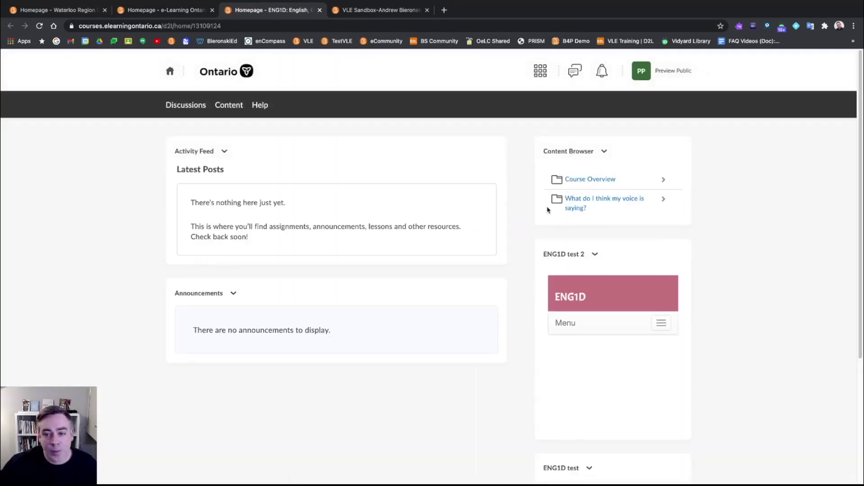
{"action": "left_click", "coordinate": [592, 210]}
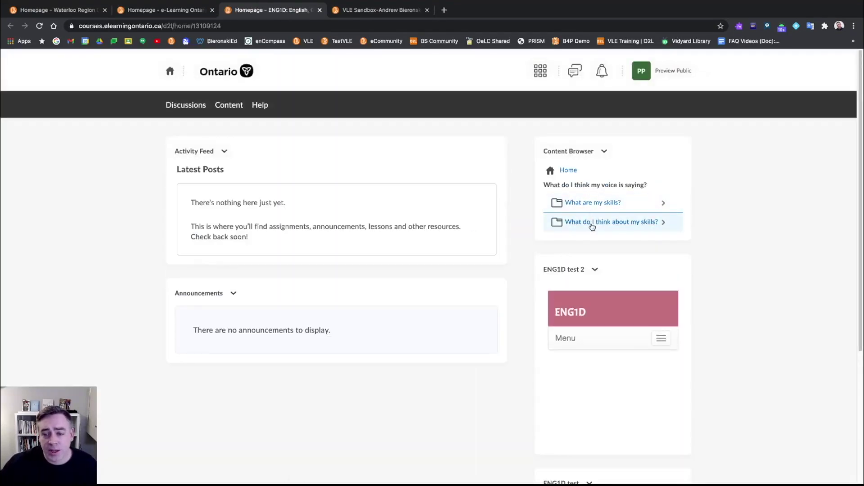
{"action": "left_click", "coordinate": [591, 223]}
{"action": "left_click", "coordinate": [575, 213]}
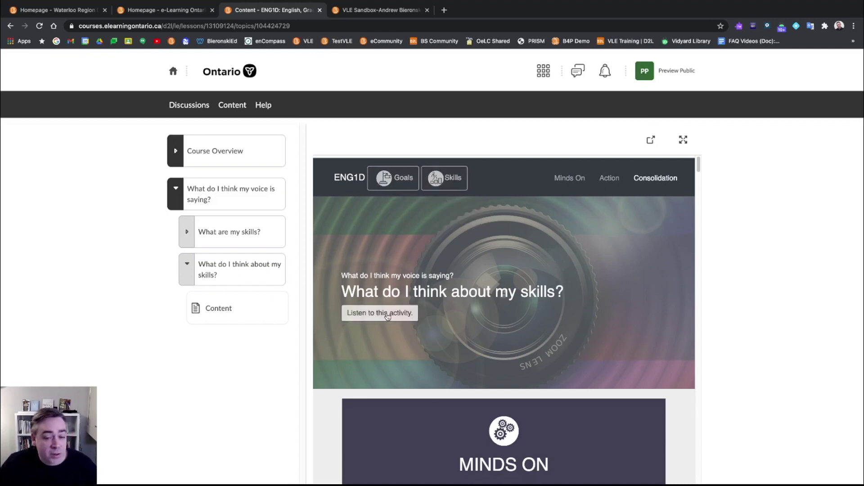
Skim the What do I think about my skills? activity in full screen, and close the ENG1D course preview
{"action": "left_click", "coordinate": [679, 141]}
{"action": "scroll", "coordinate": [568, 270], "scroll_direction": "down", "scroll_amount": 12}
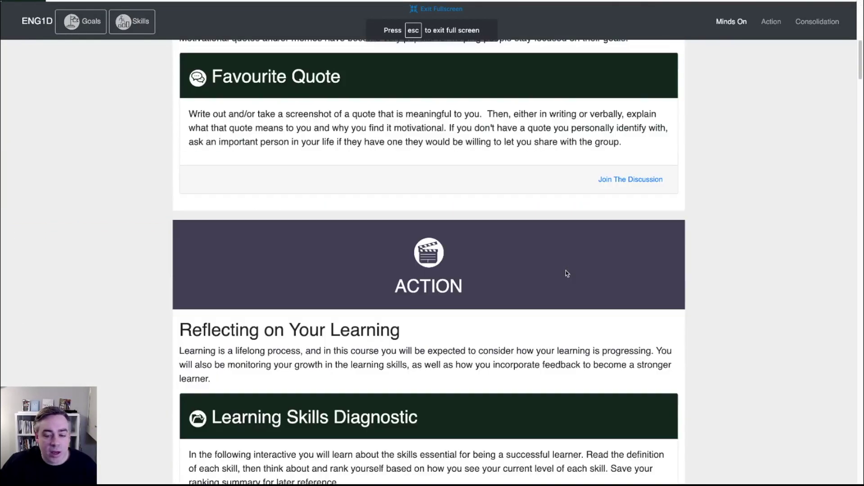
{"action": "scroll", "coordinate": [567, 273], "scroll_direction": "down", "scroll_amount": 10}
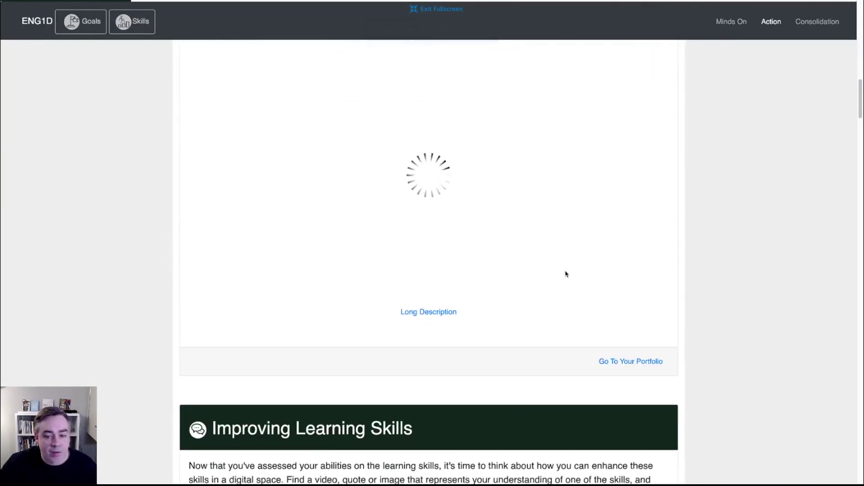
{"action": "scroll", "coordinate": [566, 274], "scroll_direction": "down", "scroll_amount": 11}
{"action": "scroll", "coordinate": [566, 274], "scroll_direction": "down", "scroll_amount": 3}
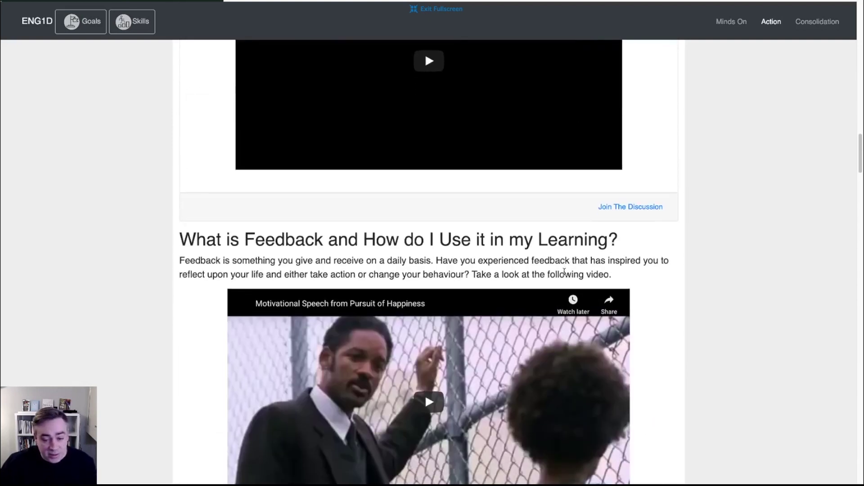
{"action": "key", "text": "Escape"}
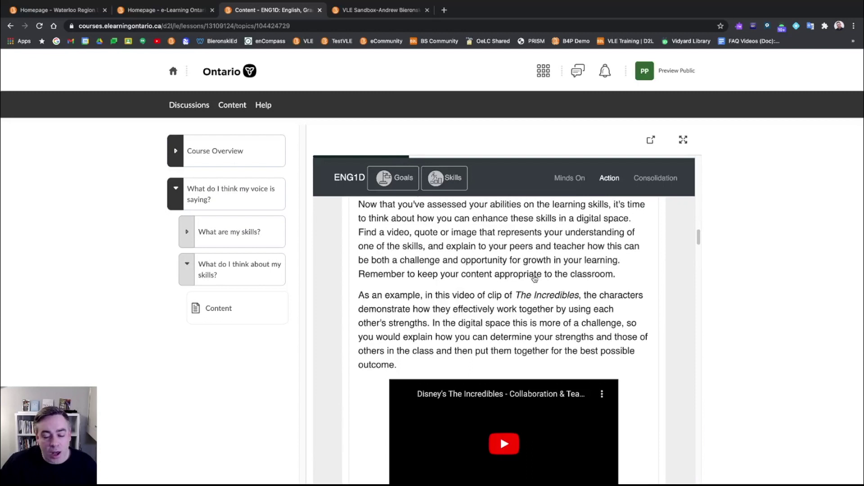
{"action": "scroll", "coordinate": [535, 278], "scroll_direction": "up", "scroll_amount": 5}
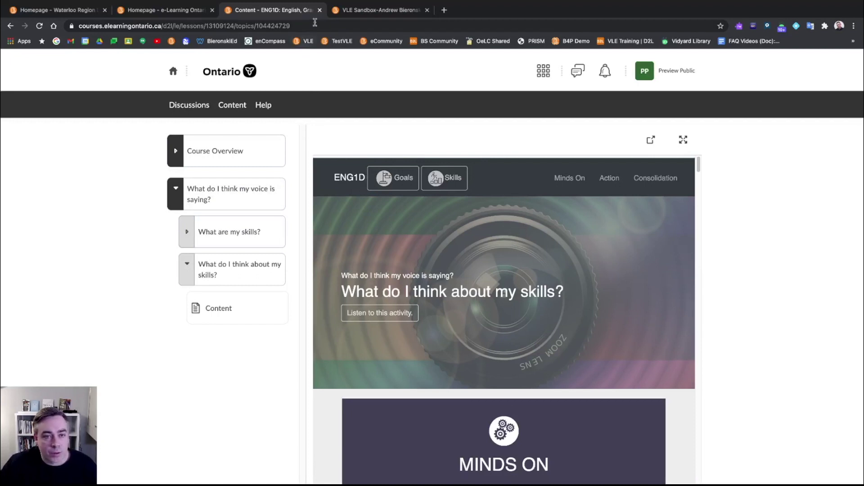
{"action": "left_click", "coordinate": [320, 10]}
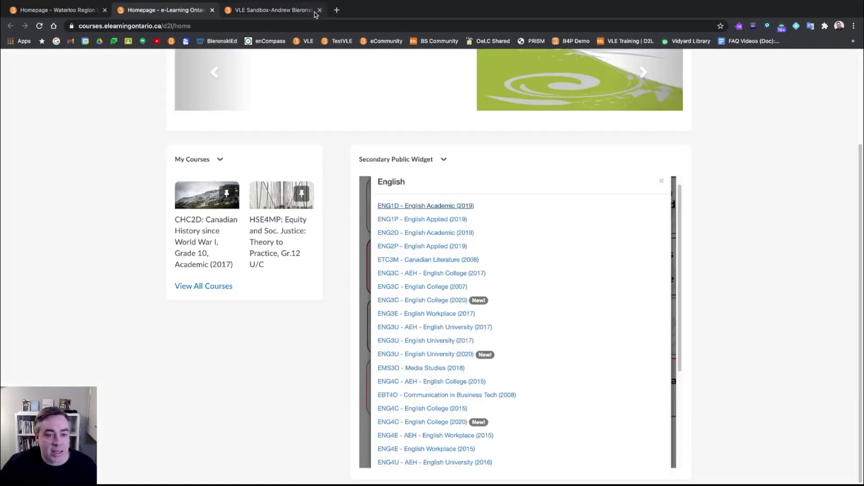
Replace the English course list with the Science one, look through its courses and close the list
{"action": "left_click", "coordinate": [661, 183]}
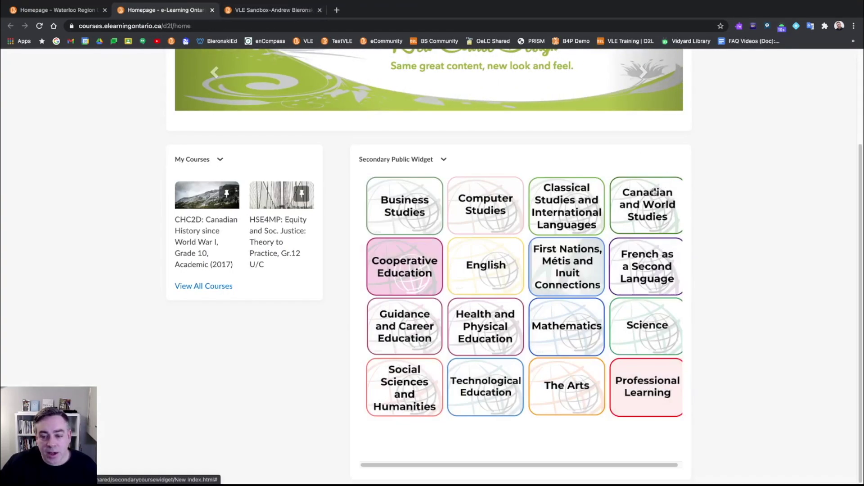
{"action": "left_click", "coordinate": [644, 326]}
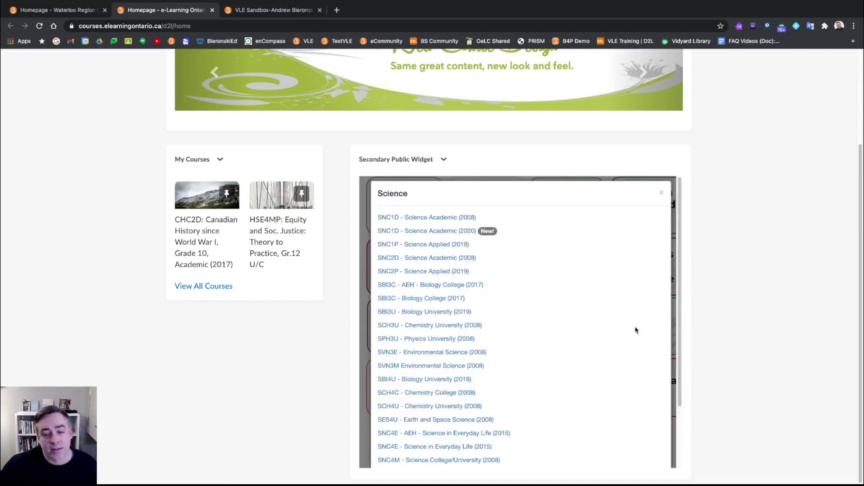
{"action": "scroll", "coordinate": [469, 223], "scroll_direction": "down", "scroll_amount": 3}
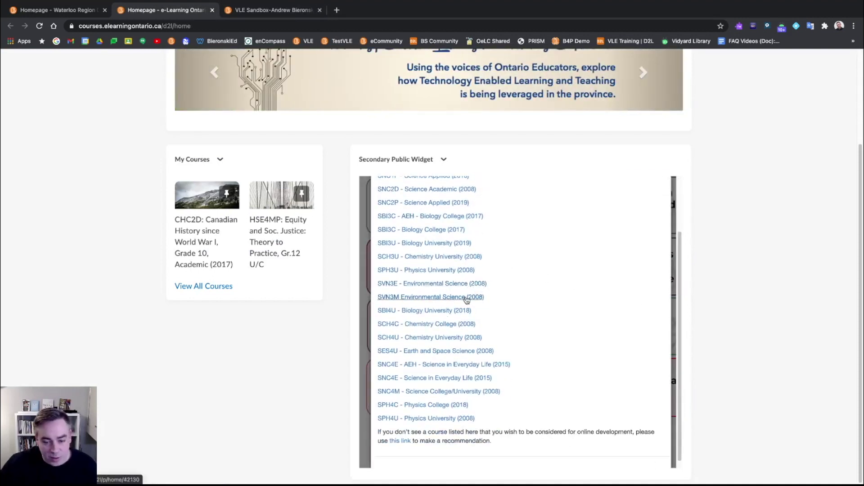
{"action": "scroll", "coordinate": [496, 261], "scroll_direction": "up", "scroll_amount": 5}
{"action": "left_click", "coordinate": [662, 295]}
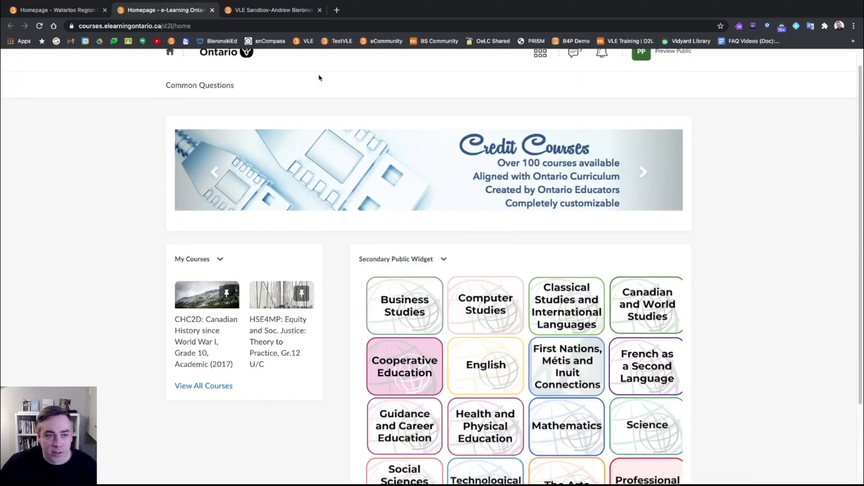
Close the public course preview and open the WRDSB Brightspace Educator Resources Hub from the organization homepage
{"action": "left_click", "coordinate": [212, 10]}
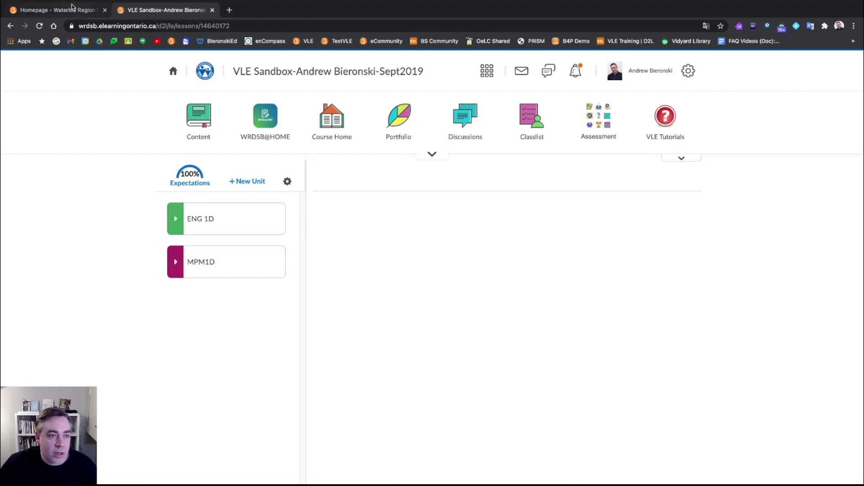
{"action": "left_click", "coordinate": [58, 10]}
{"action": "scroll", "coordinate": [285, 200], "scroll_direction": "up", "scroll_amount": 5}
{"action": "scroll", "coordinate": [285, 200], "scroll_direction": "up", "scroll_amount": 10}
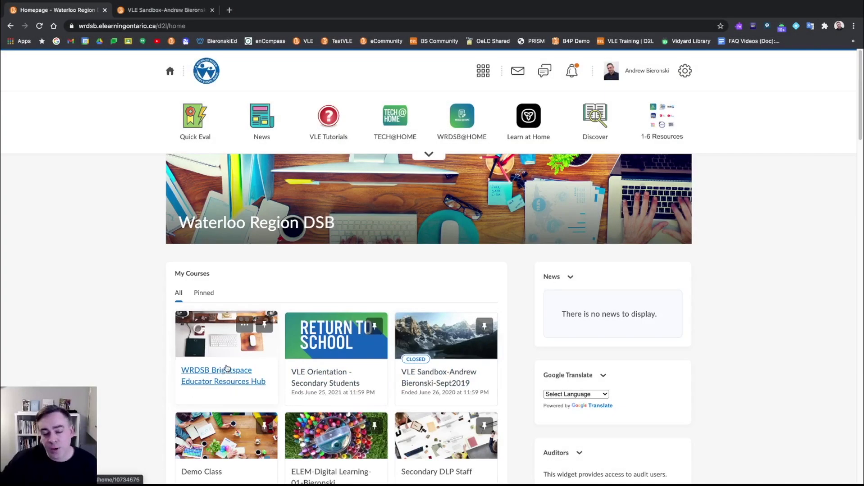
{"action": "left_click", "coordinate": [227, 370]}
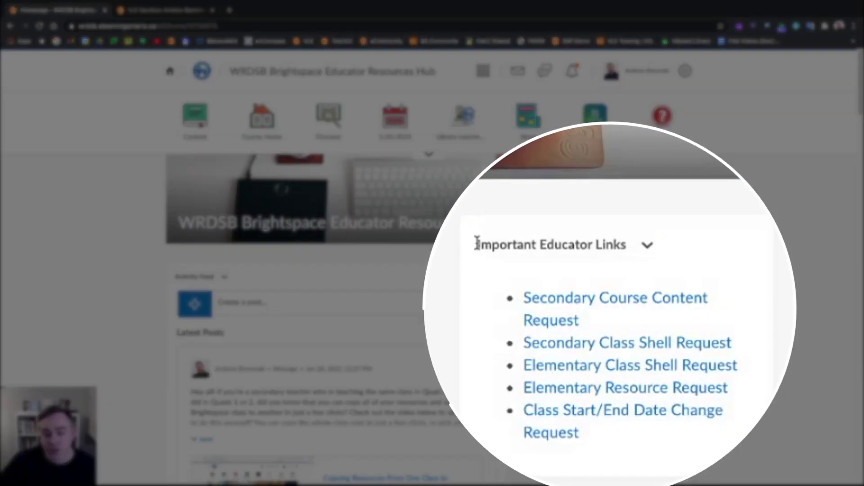
Open the Secondary Course Content Request form from the Important Educator Links
{"action": "left_click_drag", "start_coordinate": [543, 278], "coordinate": [620, 279]}
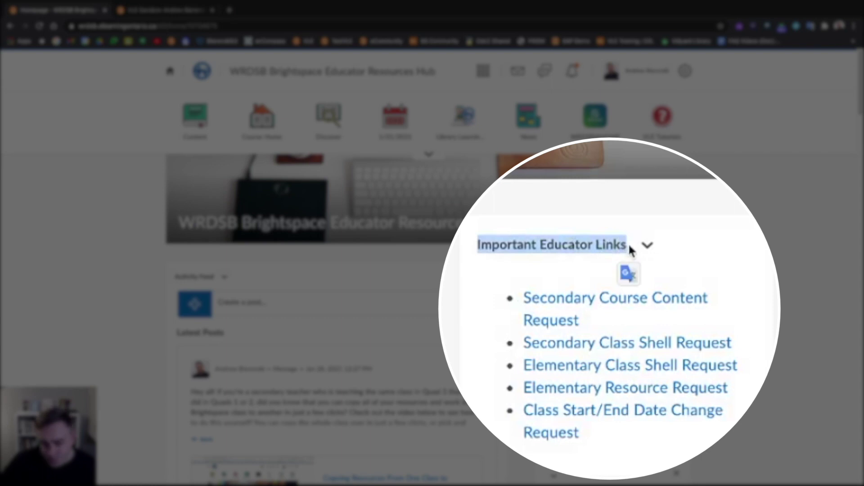
{"action": "left_click", "coordinate": [750, 263]}
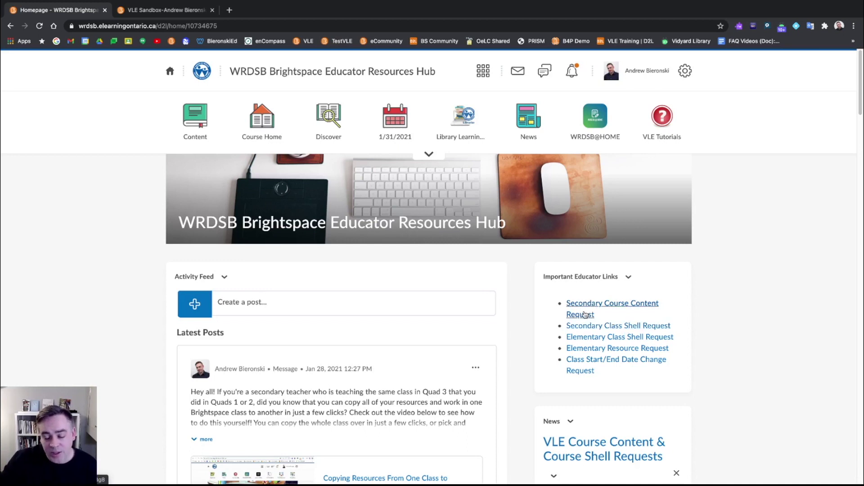
{"action": "left_click", "coordinate": [582, 311]}
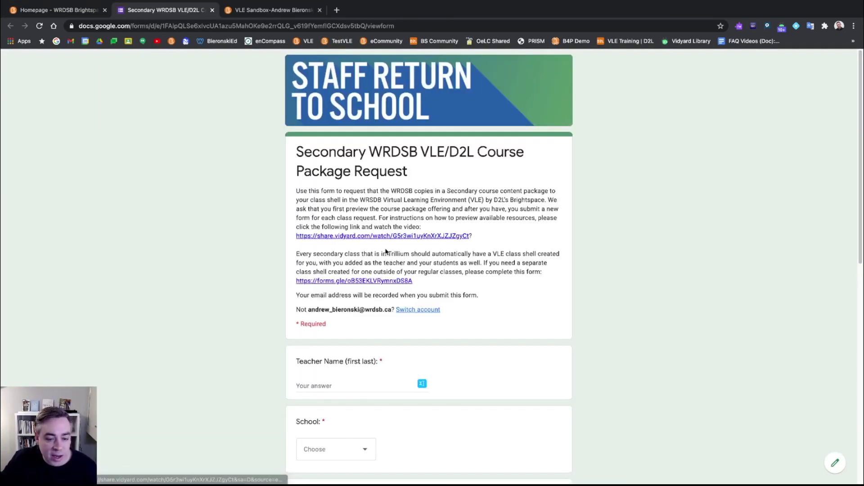
Review the fields of the course package request form, including the class shell link and the subject code
{"action": "scroll", "coordinate": [388, 251], "scroll_direction": "down", "scroll_amount": 2}
{"action": "scroll", "coordinate": [336, 331], "scroll_direction": "down", "scroll_amount": 6}
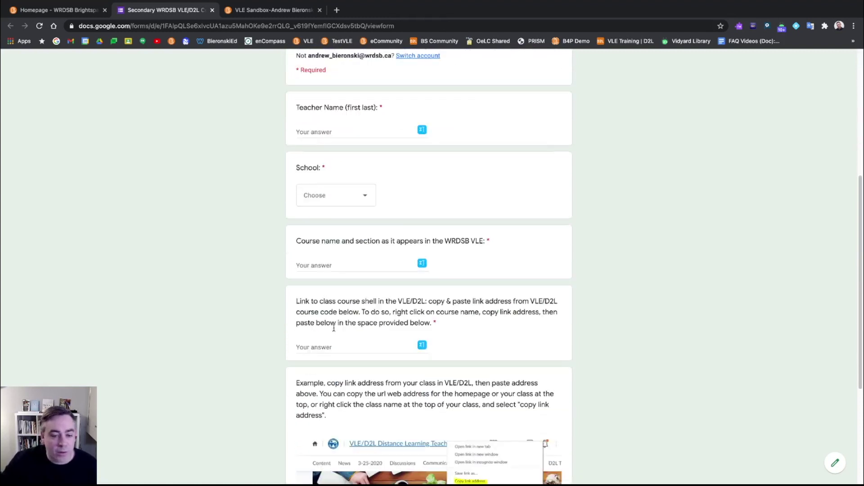
{"action": "scroll", "coordinate": [334, 331], "scroll_direction": "down", "scroll_amount": 3}
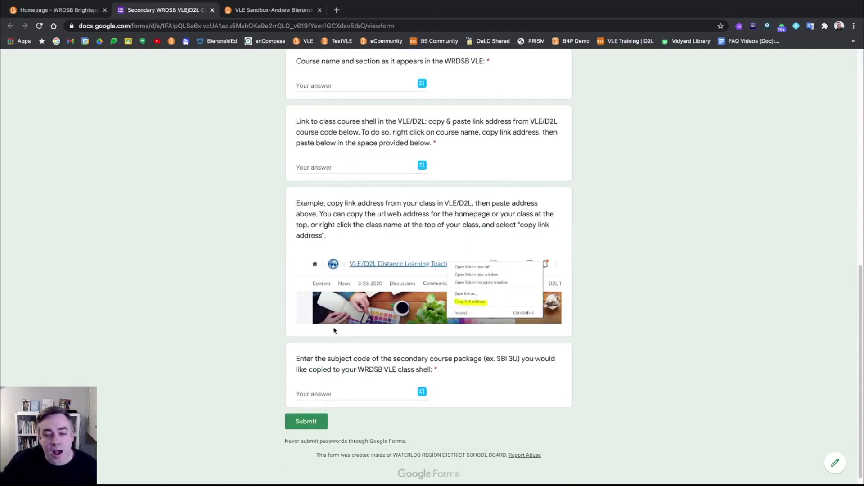
{"action": "scroll", "coordinate": [332, 303], "scroll_direction": "up", "scroll_amount": 3}
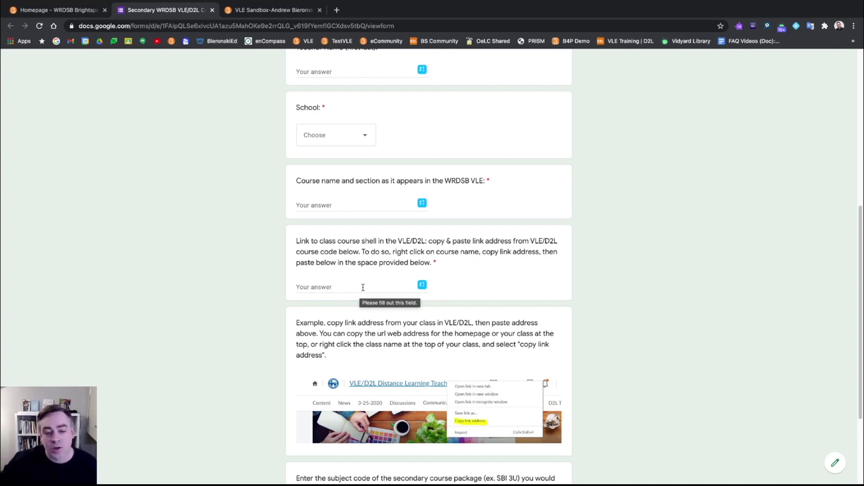
Close the course content request form, return the hub page to the organization homepage, and switch to the VLE Sandbox course
{"action": "left_click", "coordinate": [212, 9]}
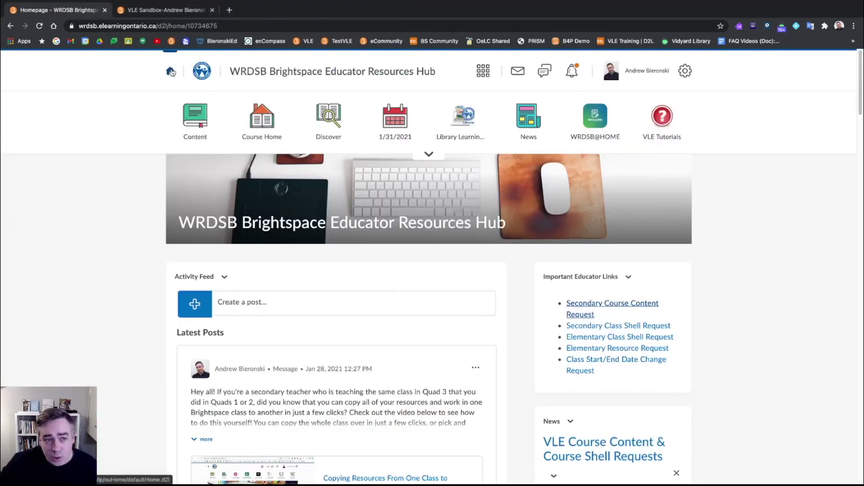
{"action": "left_click", "coordinate": [170, 72]}
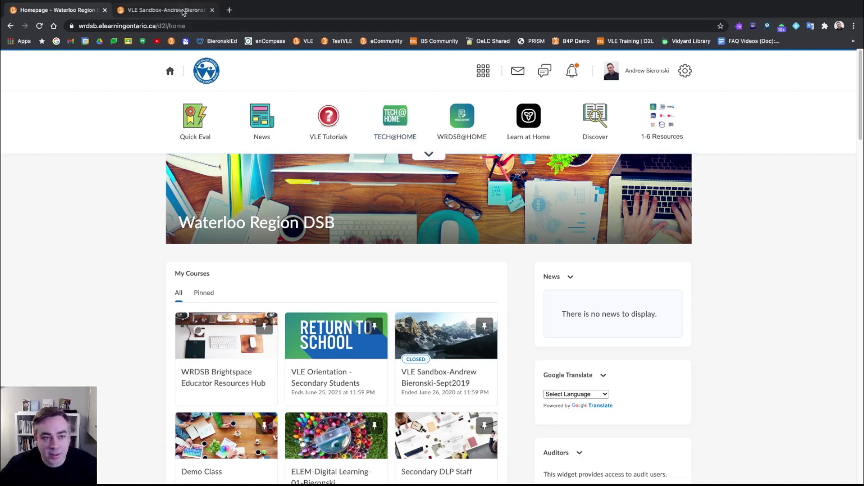
{"action": "left_click", "coordinate": [184, 11]}
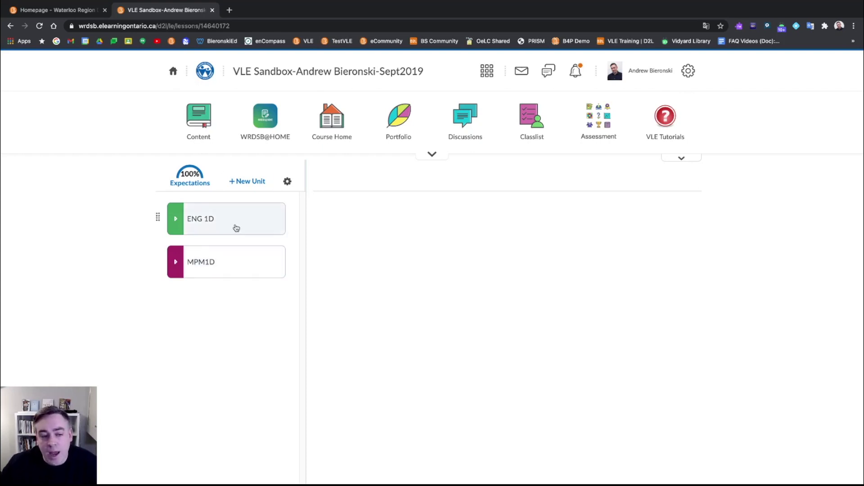
In the ENG 1D unit, open the Content page under "What do I think about my skills?" and review the topics hidden from students
{"action": "left_click", "coordinate": [212, 219]}
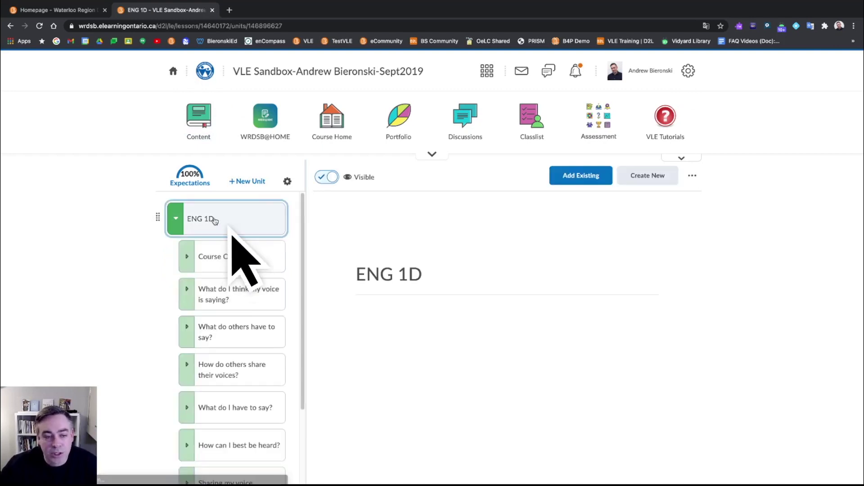
{"action": "left_click", "coordinate": [249, 300]}
{"action": "left_click", "coordinate": [247, 365]}
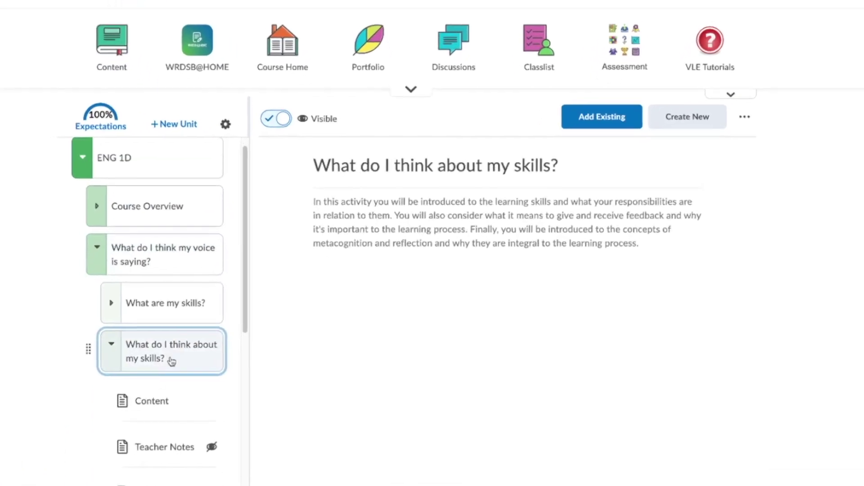
{"action": "left_click", "coordinate": [153, 401]}
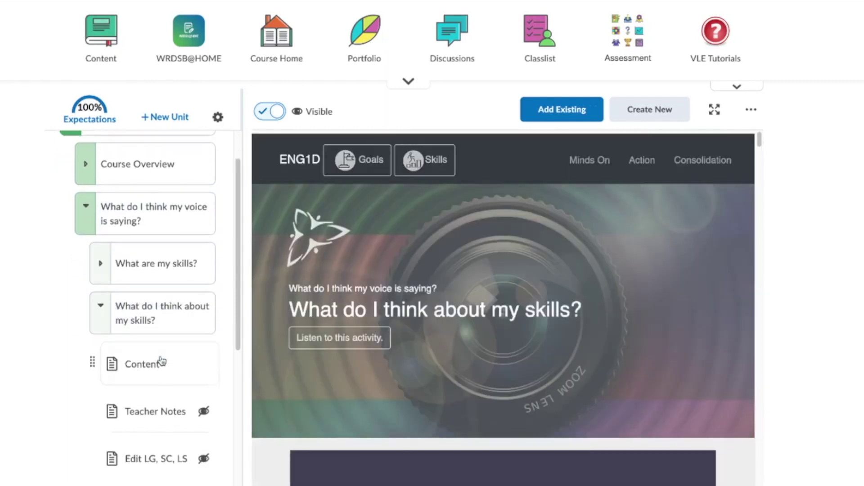
{"action": "scroll", "coordinate": [147, 324], "scroll_direction": "down", "scroll_amount": 1}
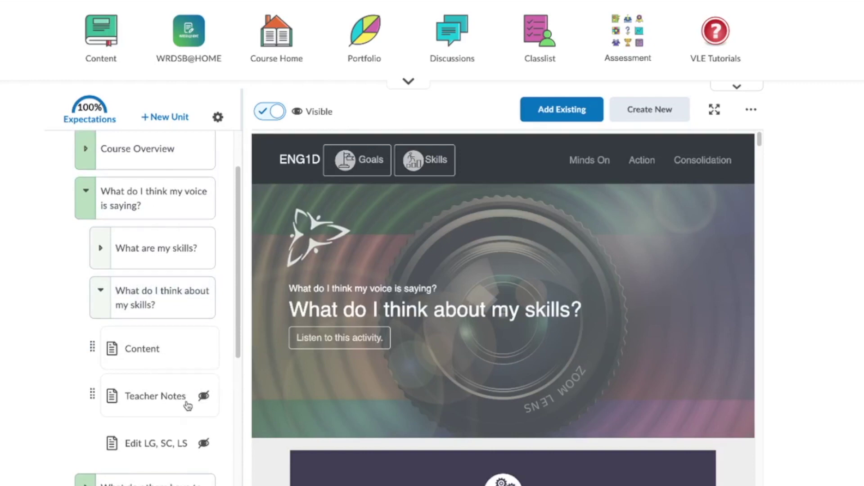
{"action": "scroll", "coordinate": [188, 406], "scroll_direction": "down", "scroll_amount": 1}
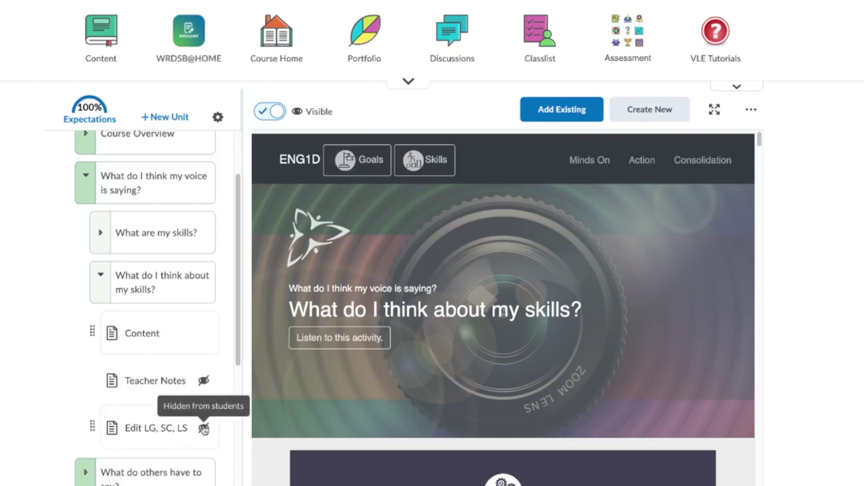
{"action": "scroll", "coordinate": [402, 270], "scroll_direction": "down", "scroll_amount": 1}
{"action": "scroll", "coordinate": [402, 272], "scroll_direction": "up", "scroll_amount": 1}
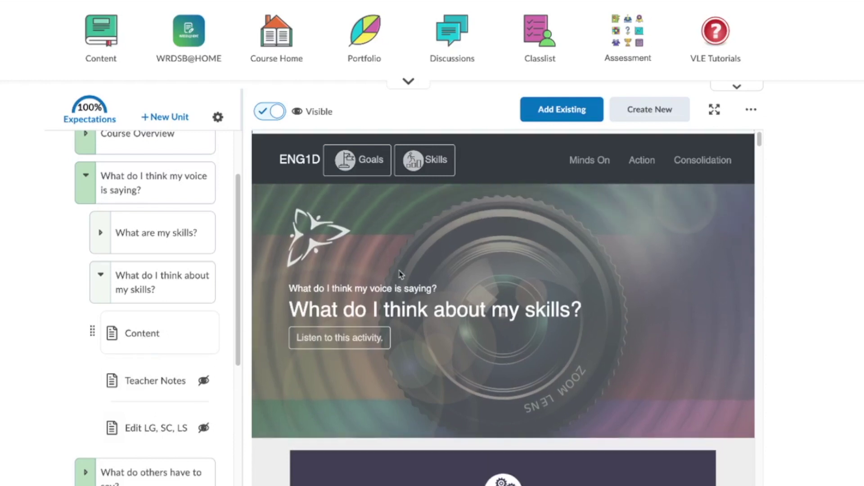
Open the Content page for editing and review its banner, link placeholders and Minds On section
{"action": "left_click", "coordinate": [751, 114]}
{"action": "left_click", "coordinate": [712, 148]}
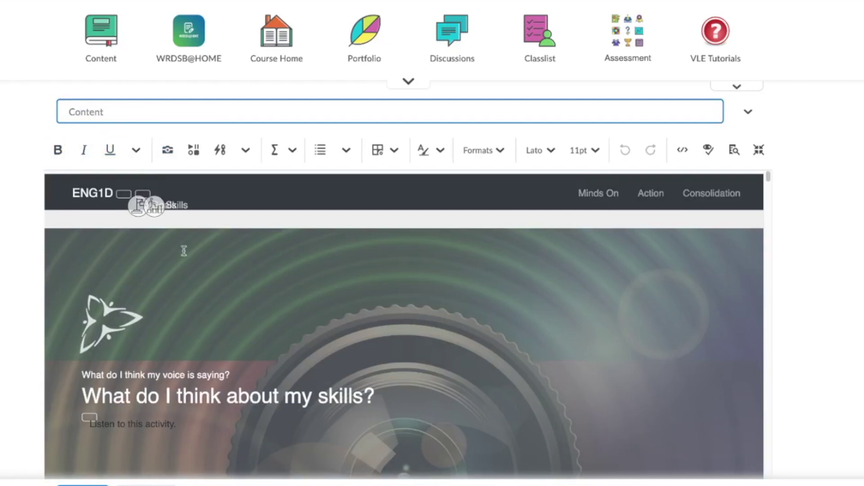
{"action": "scroll", "coordinate": [182, 245], "scroll_direction": "down", "scroll_amount": 3}
{"action": "scroll", "coordinate": [190, 275], "scroll_direction": "up", "scroll_amount": 1}
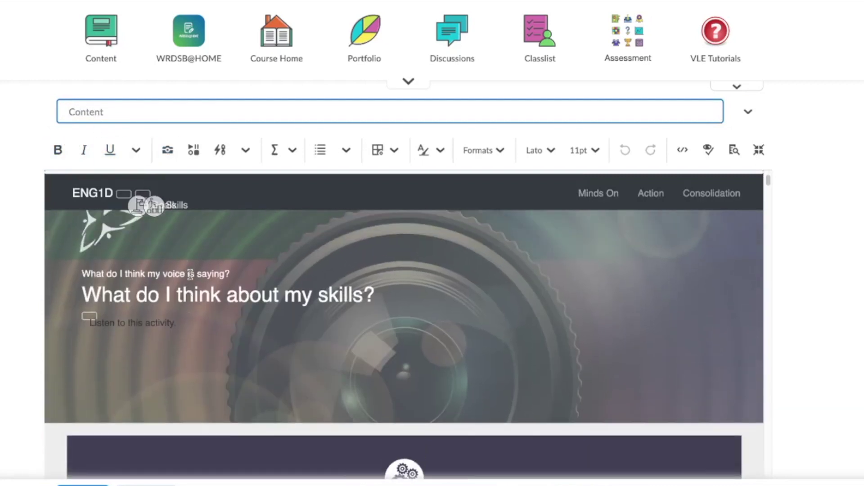
{"action": "scroll", "coordinate": [190, 274], "scroll_direction": "up", "scroll_amount": 1}
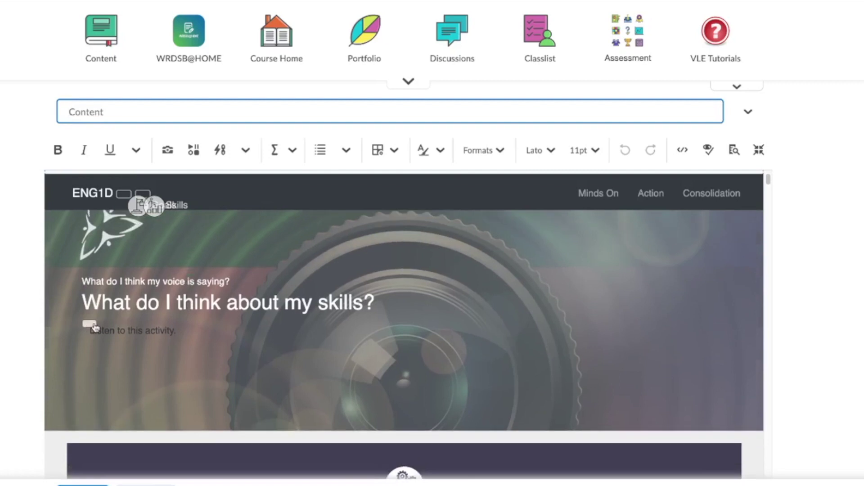
{"action": "scroll", "coordinate": [97, 327], "scroll_direction": "up", "scroll_amount": 1}
{"action": "scroll", "coordinate": [96, 327], "scroll_direction": "up", "scroll_amount": 1}
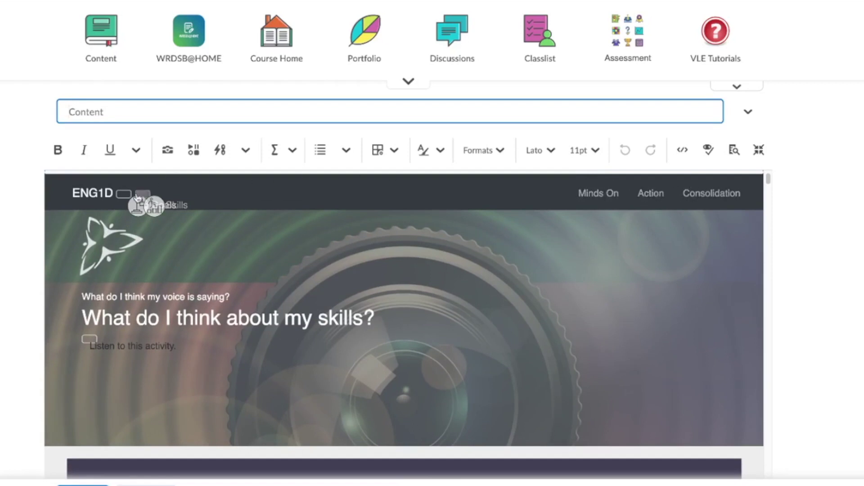
{"action": "scroll", "coordinate": [290, 288], "scroll_direction": "down", "scroll_amount": 5}
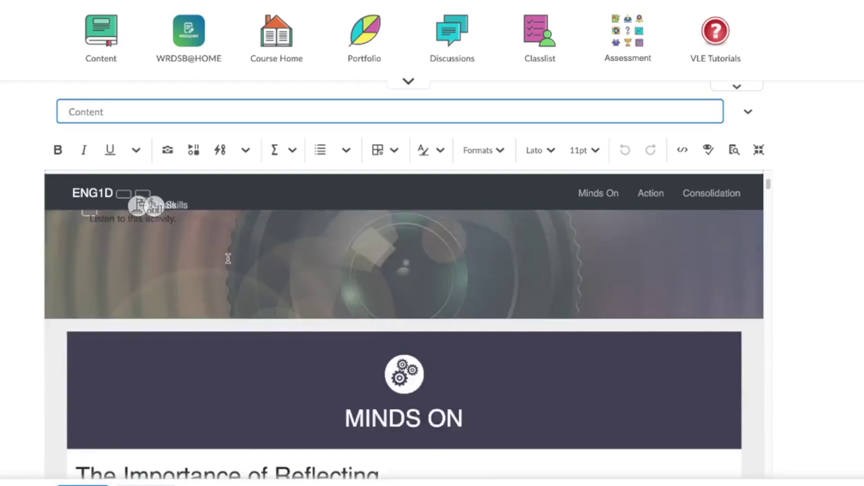
{"action": "scroll", "coordinate": [290, 288], "scroll_direction": "down", "scroll_amount": 4}
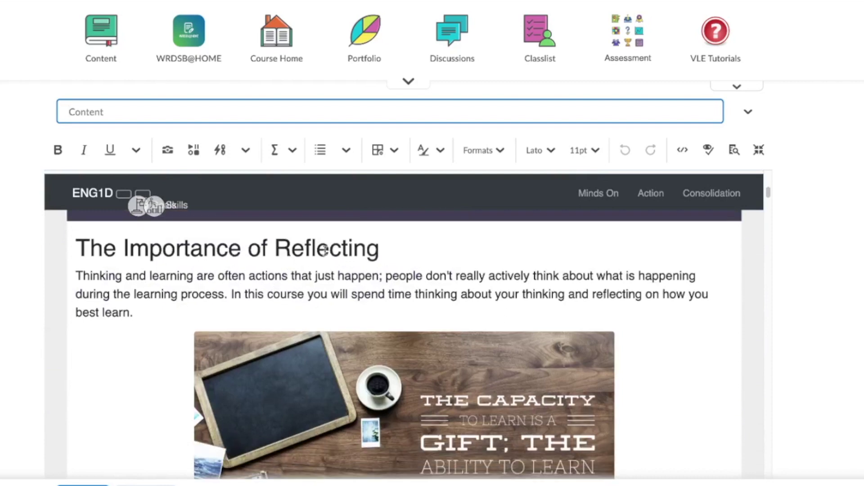
Delete and retype the last letter of the heading "The Importance of Reflecting", and select the quote image beneath its paragraph
{"action": "left_click", "coordinate": [327, 250]}
{"action": "left_click", "coordinate": [377, 278]}
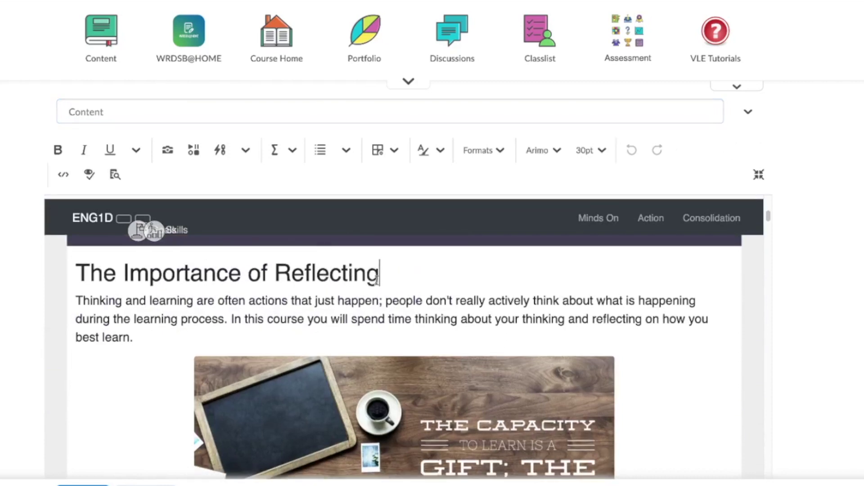
{"action": "key", "text": "BackSpace"}
{"action": "type", "text": "g"}
{"action": "scroll", "coordinate": [297, 364], "scroll_direction": "down", "scroll_amount": 2}
{"action": "left_click", "coordinate": [342, 360]}
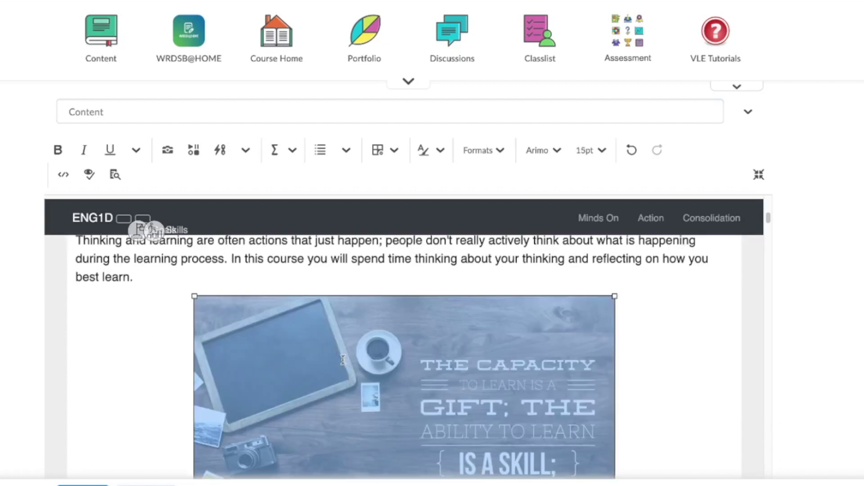
Look through the page's Favourite Quote, Action, Learning Skills Diagnostic and Improving Learning Skills sections in the editor
{"action": "scroll", "coordinate": [343, 359], "scroll_direction": "down", "scroll_amount": 1}
{"action": "scroll", "coordinate": [343, 365], "scroll_direction": "down", "scroll_amount": 6}
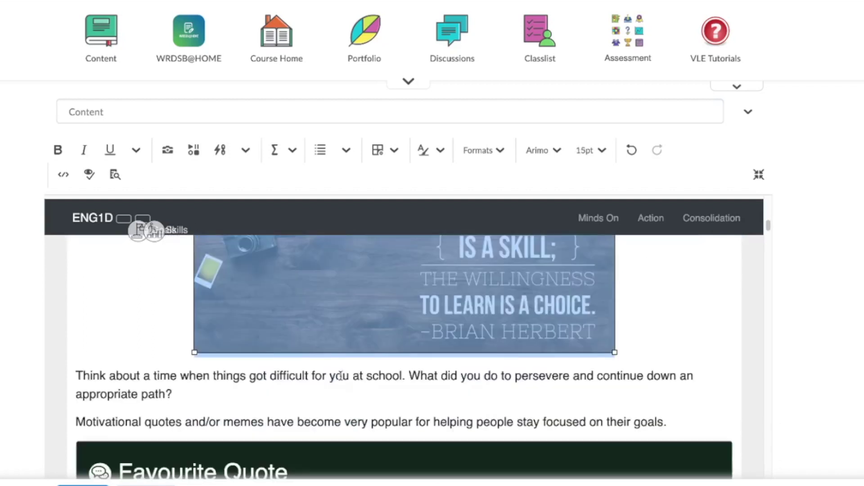
{"action": "scroll", "coordinate": [340, 376], "scroll_direction": "down", "scroll_amount": 8}
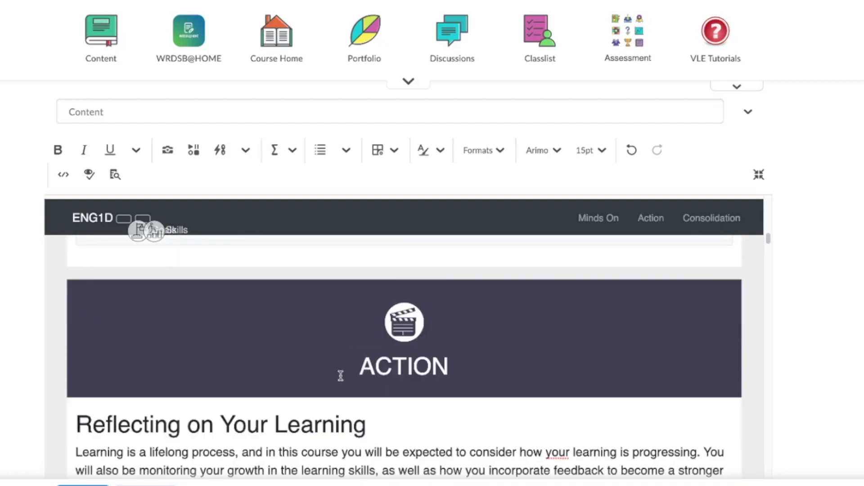
{"action": "scroll", "coordinate": [341, 376], "scroll_direction": "down", "scroll_amount": 3}
{"action": "scroll", "coordinate": [340, 377], "scroll_direction": "up", "scroll_amount": 6}
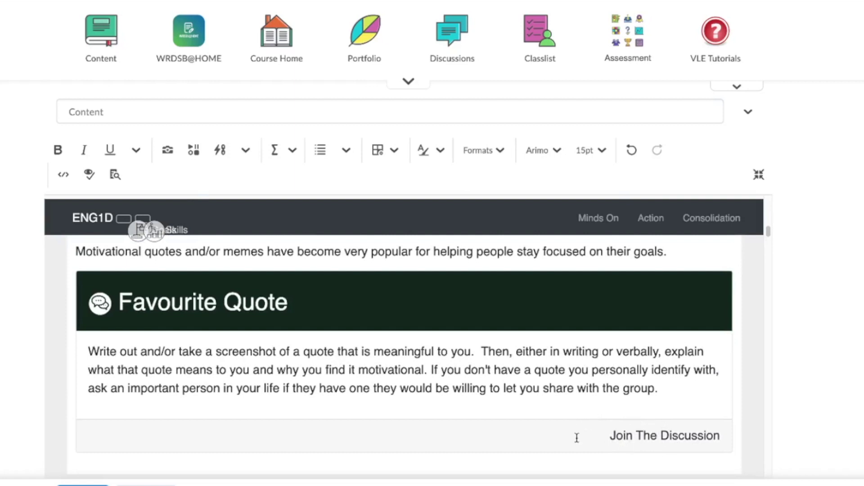
{"action": "scroll", "coordinate": [515, 423], "scroll_direction": "down", "scroll_amount": 10}
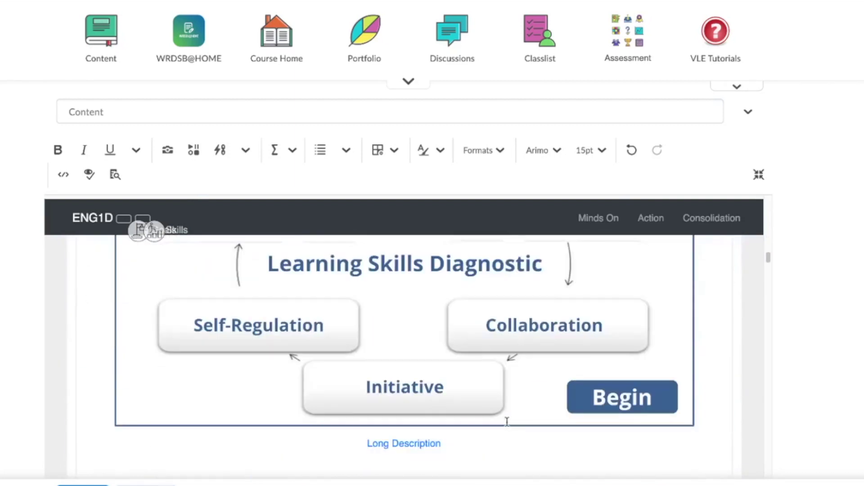
{"action": "scroll", "coordinate": [507, 422], "scroll_direction": "down", "scroll_amount": 8}
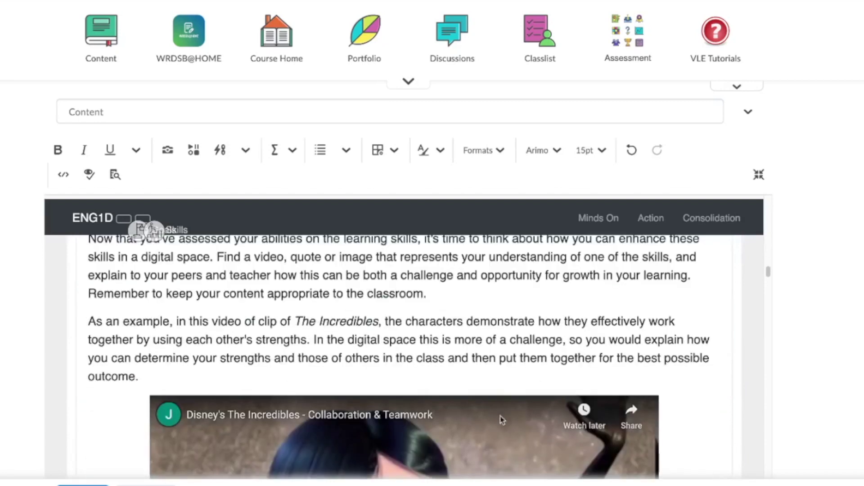
{"action": "scroll", "coordinate": [414, 362], "scroll_direction": "down", "scroll_amount": 3}
{"action": "scroll", "coordinate": [392, 346], "scroll_direction": "down", "scroll_amount": 5}
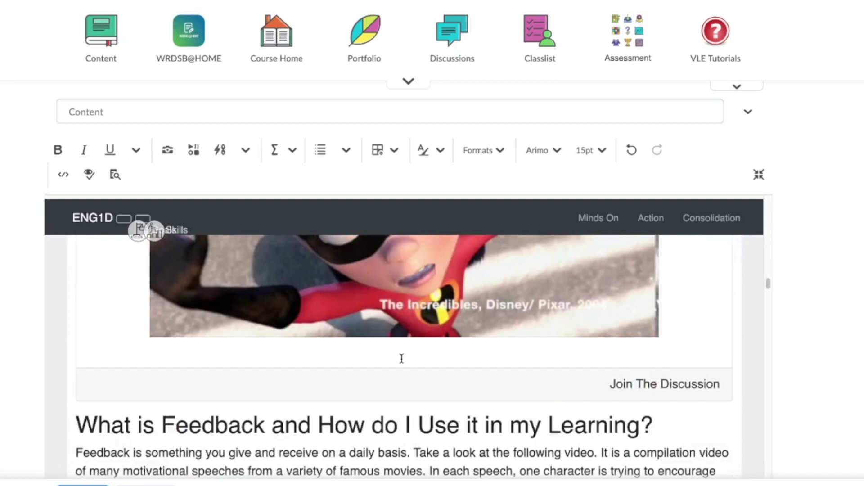
{"action": "scroll", "coordinate": [401, 357], "scroll_direction": "up", "scroll_amount": 5}
{"action": "scroll", "coordinate": [403, 366], "scroll_direction": "up", "scroll_amount": 3}
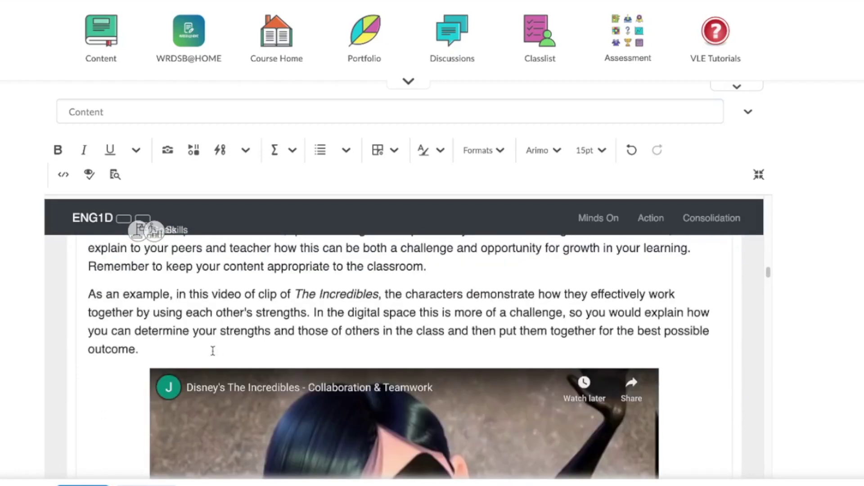
Remove the embedded Incredibles video from the Improving Learning Skills section and add a blank line in its place
{"action": "scroll", "coordinate": [509, 389], "scroll_direction": "down", "scroll_amount": 5}
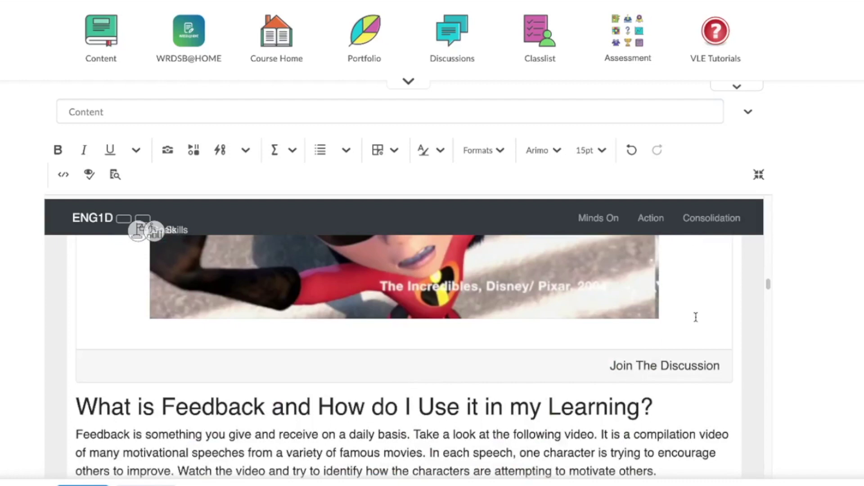
{"action": "scroll", "coordinate": [695, 318], "scroll_direction": "down", "scroll_amount": 3}
{"action": "scroll", "coordinate": [501, 355], "scroll_direction": "up", "scroll_amount": 6}
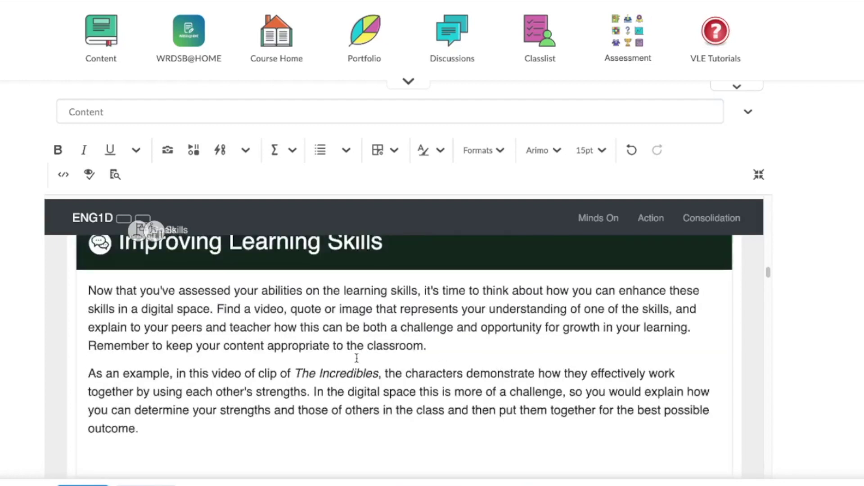
{"action": "scroll", "coordinate": [186, 383], "scroll_direction": "down", "scroll_amount": 1}
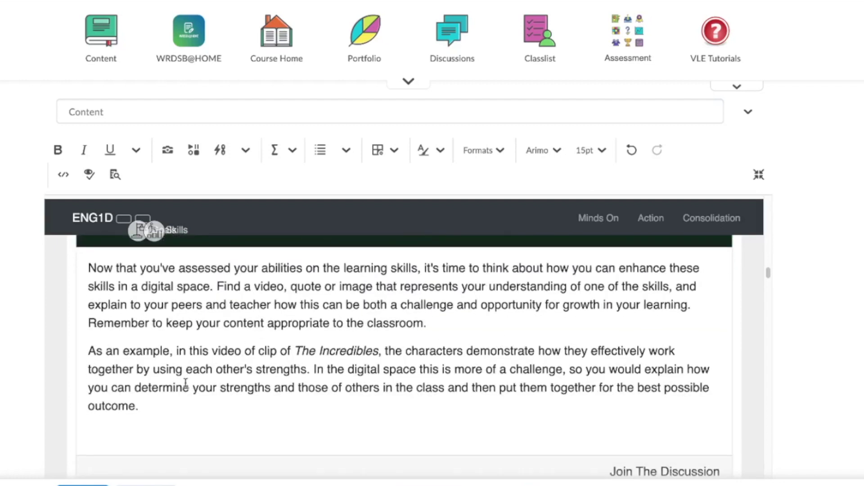
{"action": "key", "text": "Return"}
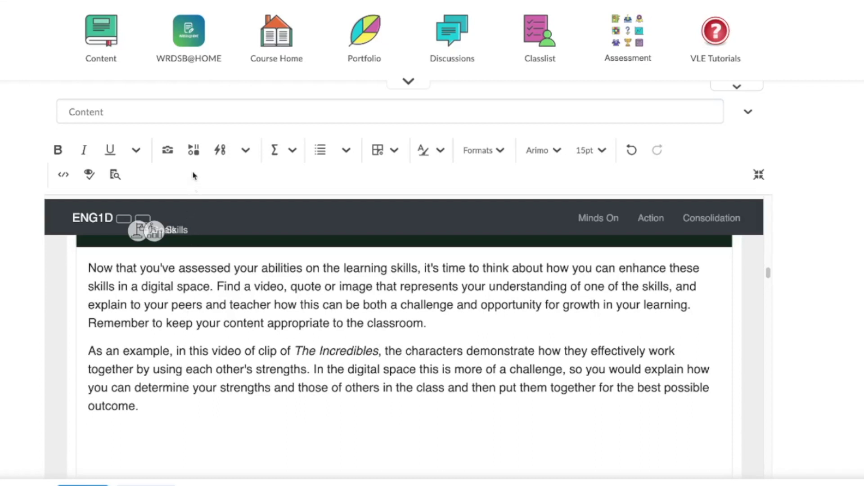
Open the embed code entry for inserting replacement web content, and cancel it without entering any code
{"action": "left_click", "coordinate": [194, 154]}
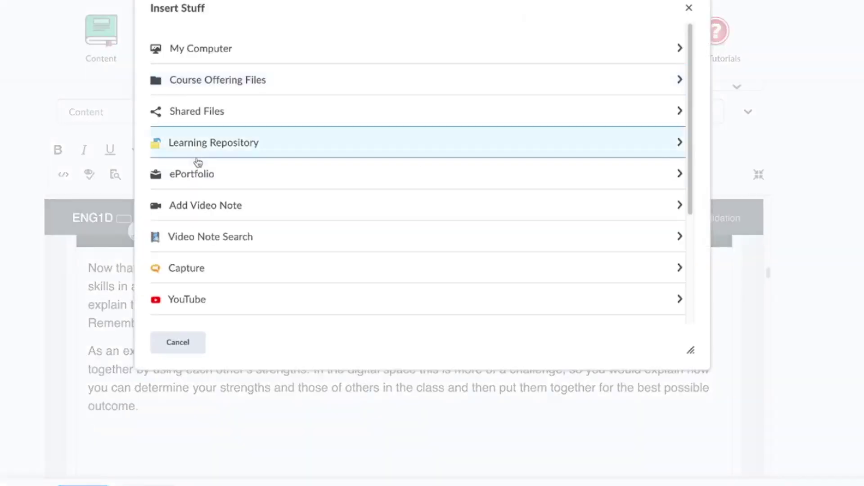
{"action": "scroll", "coordinate": [241, 212], "scroll_direction": "down", "scroll_amount": 2}
{"action": "scroll", "coordinate": [239, 232], "scroll_direction": "down", "scroll_amount": 1}
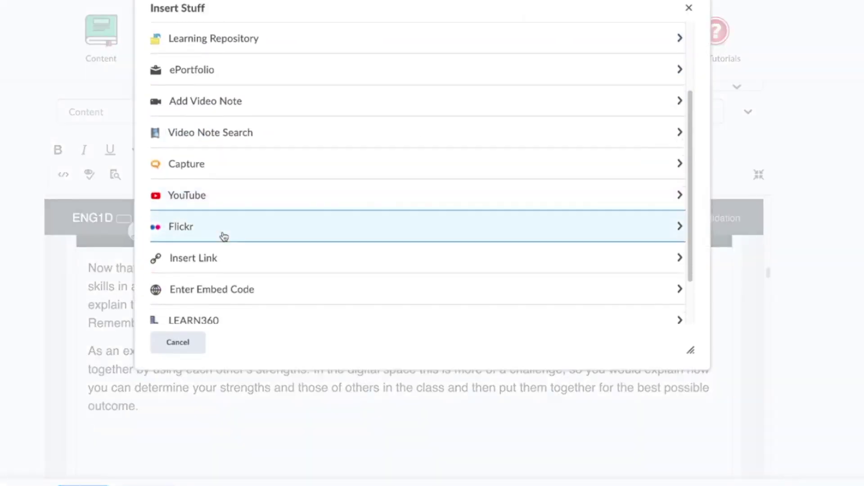
{"action": "left_click", "coordinate": [229, 294]}
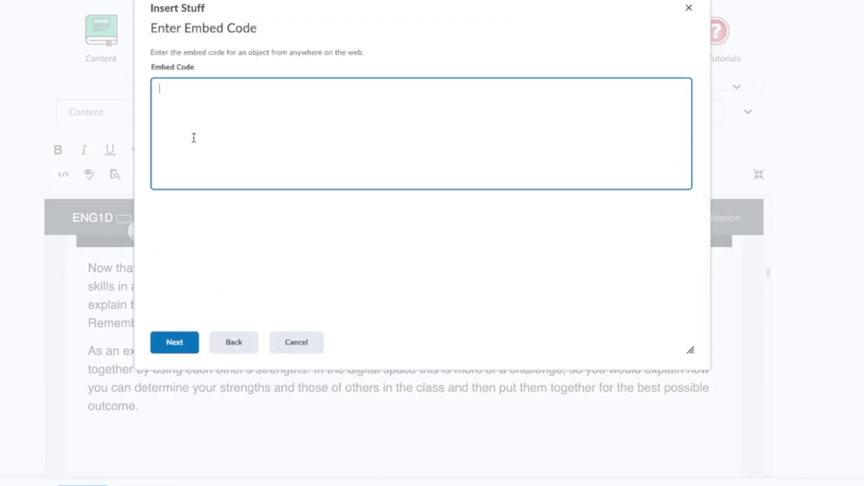
{"action": "left_click", "coordinate": [291, 352]}
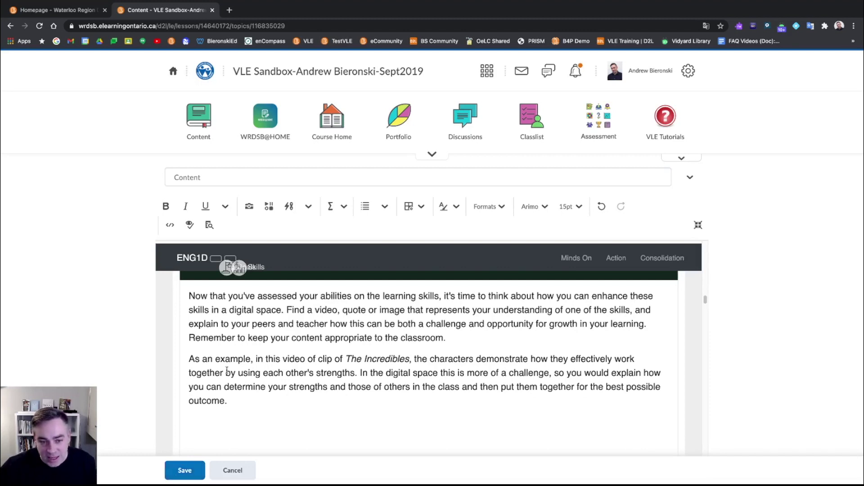
Cancel editing the Content page without saving and return to the lesson view
{"action": "scroll", "coordinate": [328, 362], "scroll_direction": "down", "scroll_amount": 1}
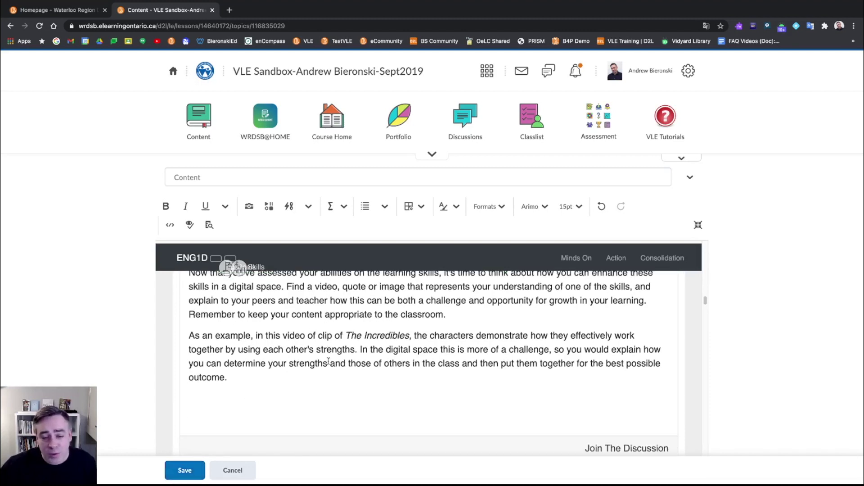
{"action": "left_click", "coordinate": [578, 259]}
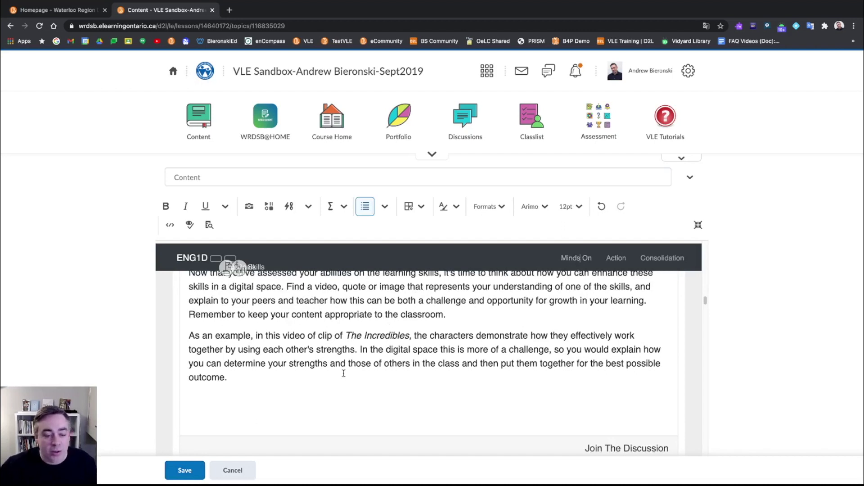
{"action": "left_click", "coordinate": [232, 472]}
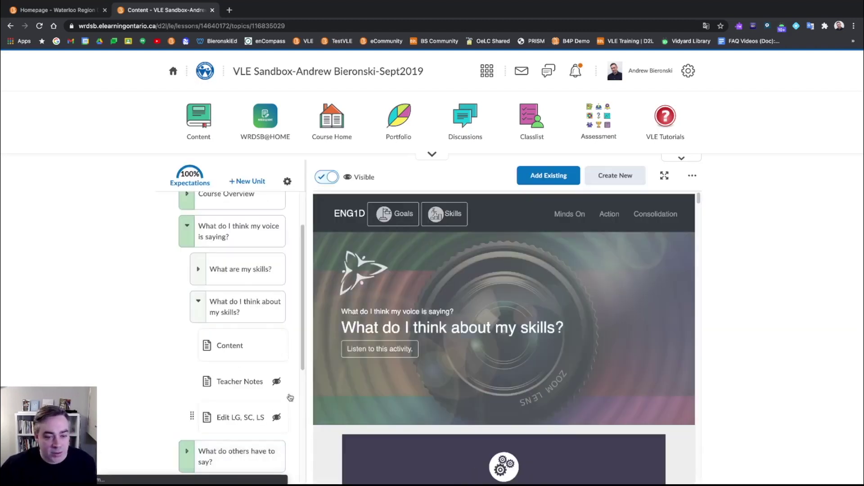
Look through the Content page of "What do I think about my skills?" down to its embedded Incredibles video
{"action": "scroll", "coordinate": [475, 388], "scroll_direction": "down", "scroll_amount": 15}
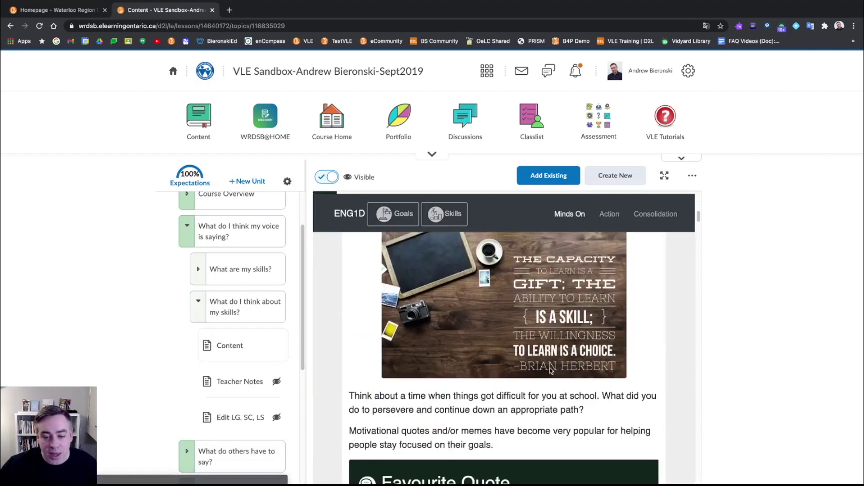
{"action": "scroll", "coordinate": [545, 372], "scroll_direction": "down", "scroll_amount": 10}
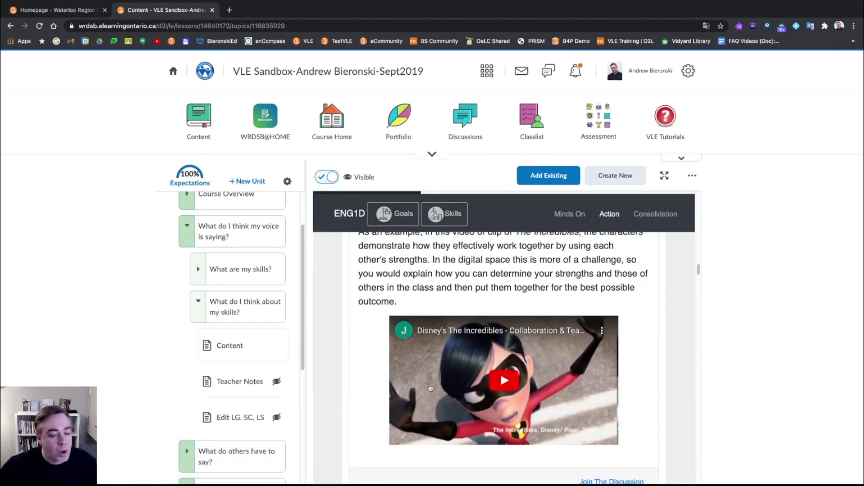
{"action": "scroll", "coordinate": [279, 315], "scroll_direction": "up", "scroll_amount": 2}
Collapse the ENG 1D unit and open the Course Description page in MPM1D's Course Information folder
{"action": "left_click", "coordinate": [176, 220]}
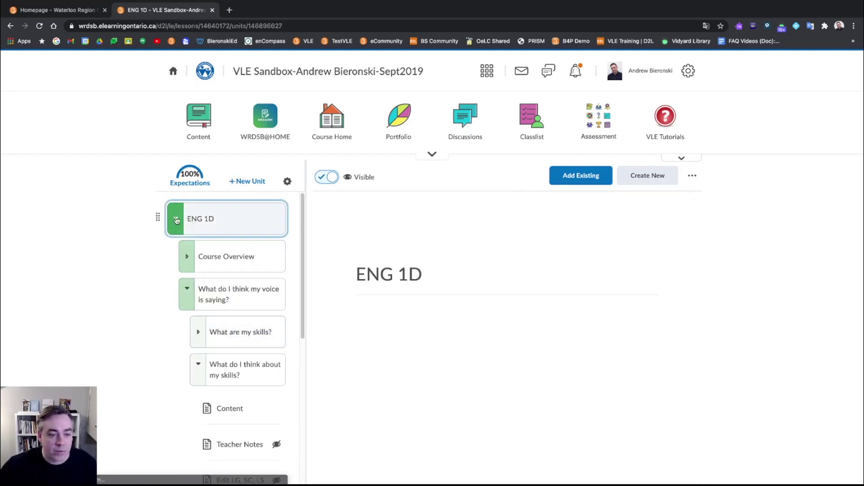
{"action": "left_click", "coordinate": [220, 269]}
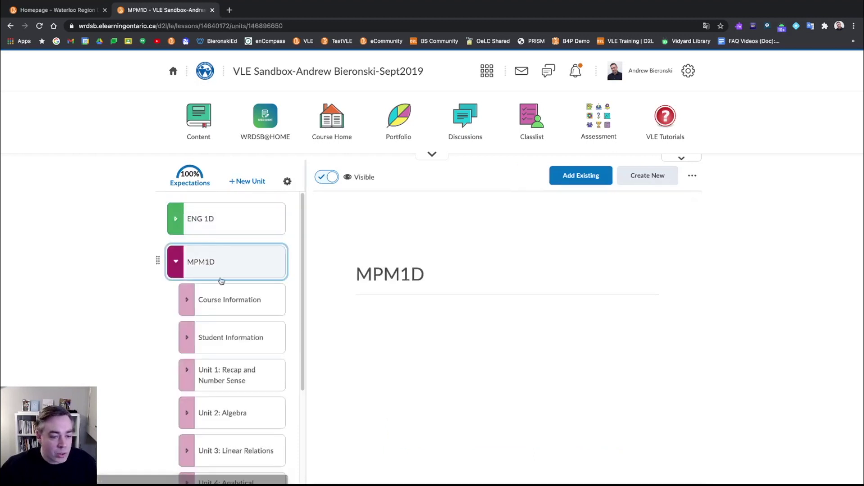
{"action": "left_click", "coordinate": [233, 303]}
{"action": "left_click", "coordinate": [234, 339]}
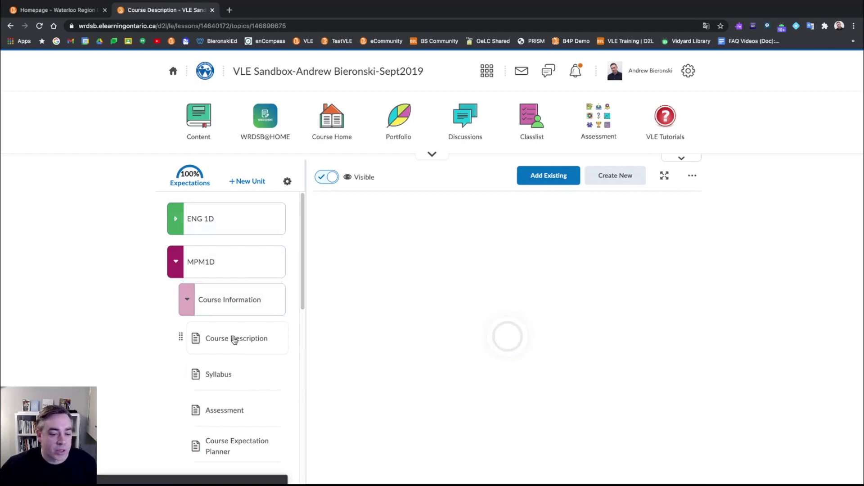
View the Course Description page in the editor, cancel without changing it, and collapse the MPM1D unit
{"action": "left_click", "coordinate": [692, 175]}
{"action": "left_click", "coordinate": [652, 208]}
{"action": "left_click", "coordinate": [266, 364]}
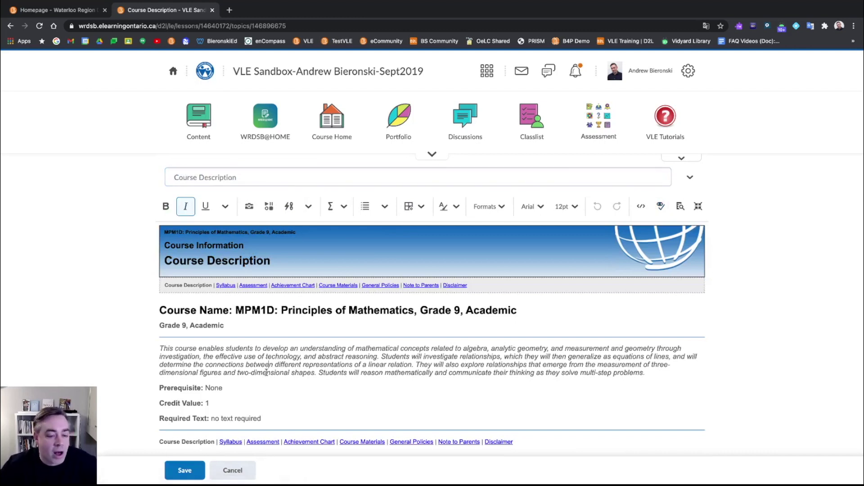
{"action": "left_click", "coordinate": [239, 474]}
{"action": "left_click", "coordinate": [175, 265]}
{"action": "left_click", "coordinate": [175, 265]}
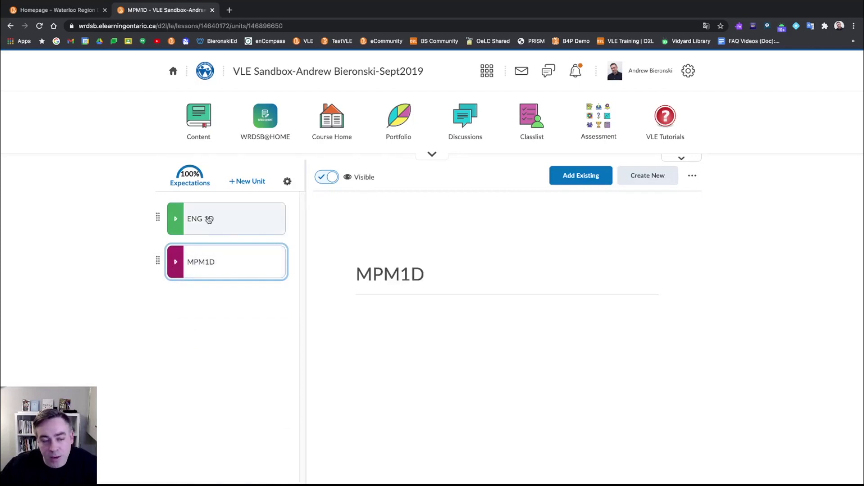
Reopen the Content page under ENG 1D's "What do I think about my skills?" and view its available page options
{"action": "left_click", "coordinate": [208, 219]}
{"action": "left_click", "coordinate": [232, 410]}
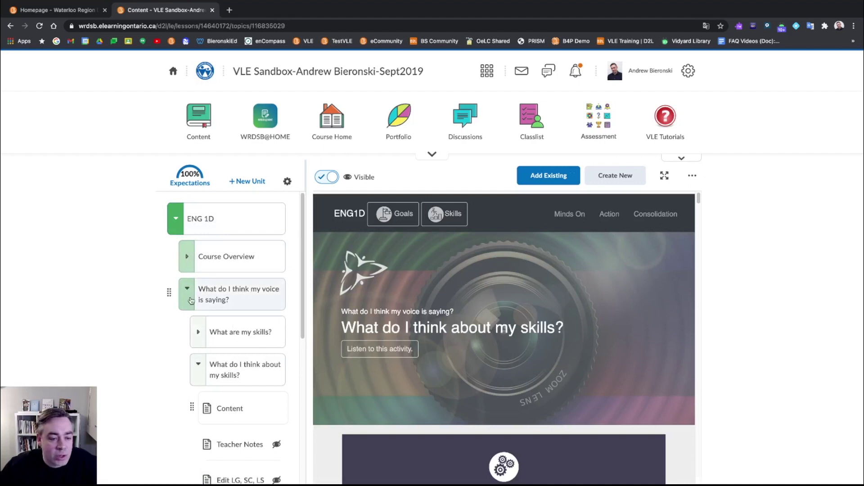
{"action": "left_click", "coordinate": [693, 176]}
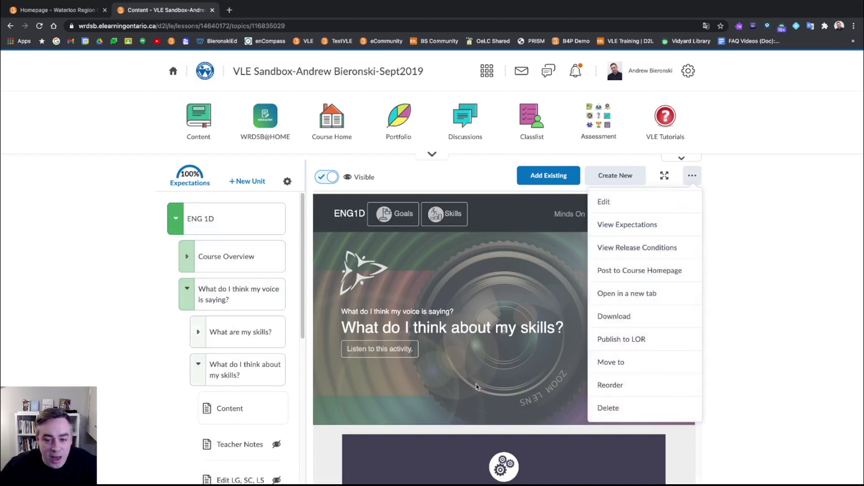
{"action": "left_click", "coordinate": [719, 231]}
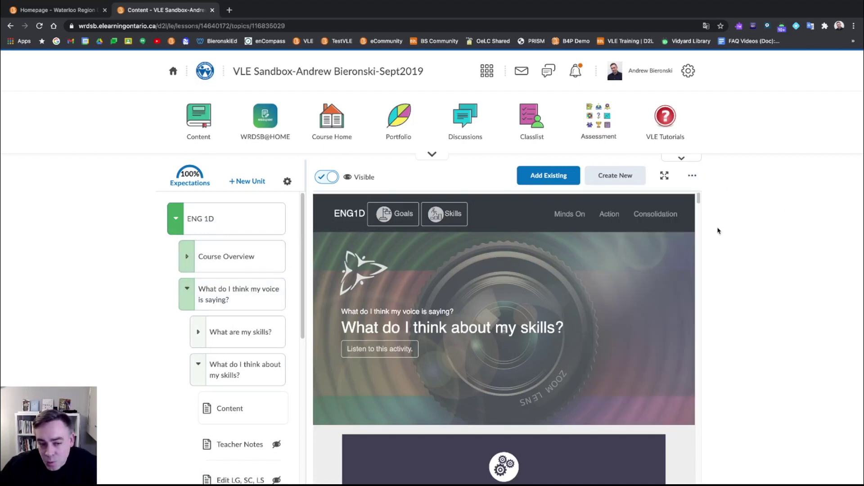
{"action": "left_click", "coordinate": [692, 180]}
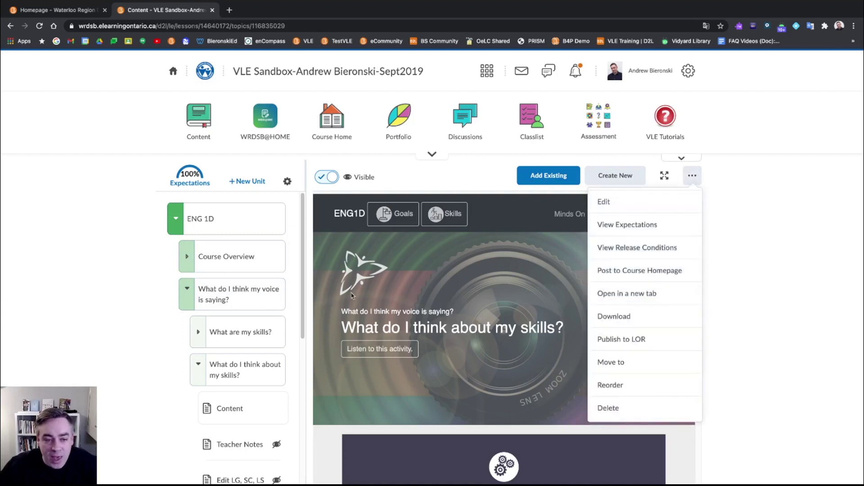
Collapse the "What do I think my voice is saying?" folder and look through the list of folders in ENG 1D
{"action": "left_click", "coordinate": [189, 293]}
{"action": "left_click", "coordinate": [189, 293]}
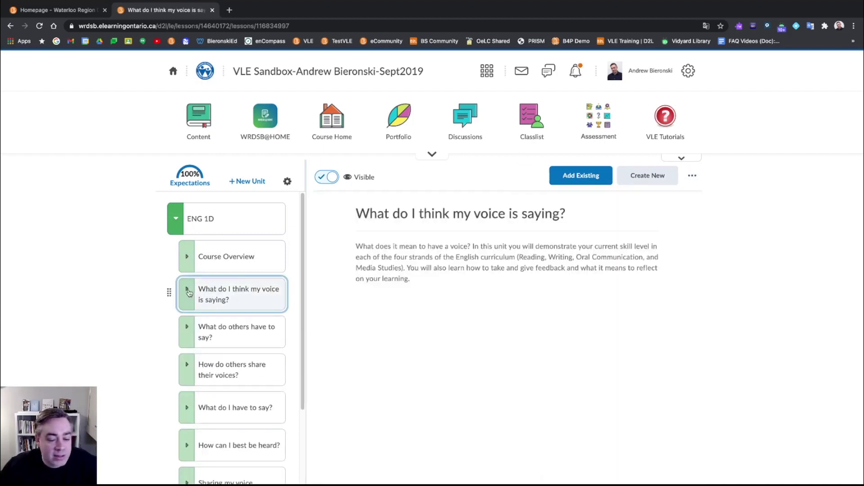
{"action": "scroll", "coordinate": [226, 284], "scroll_direction": "down", "scroll_amount": 2}
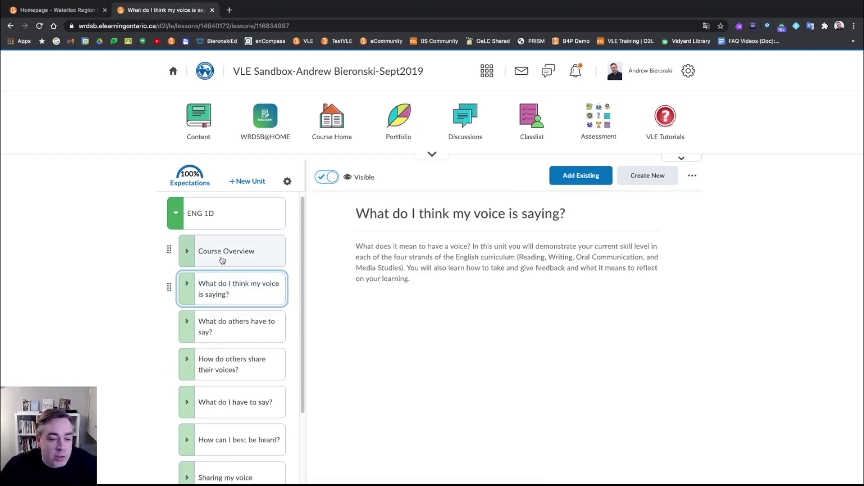
{"action": "scroll", "coordinate": [226, 284], "scroll_direction": "down", "scroll_amount": 3}
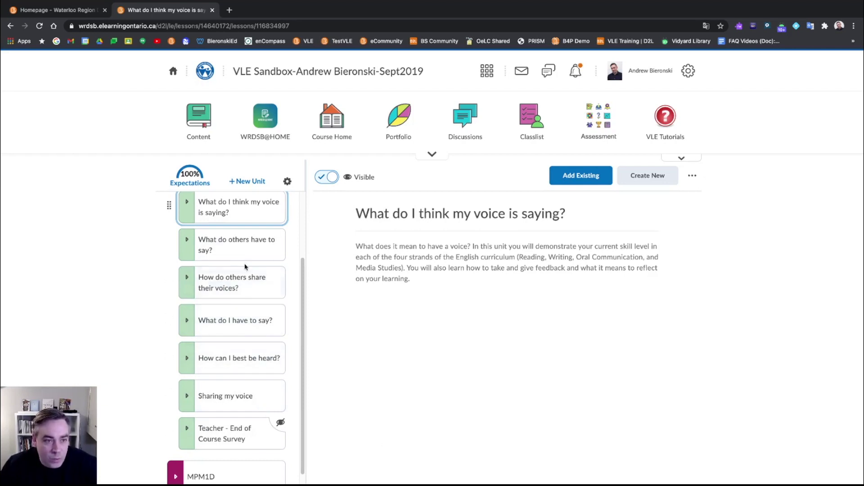
{"action": "scroll", "coordinate": [232, 343], "scroll_direction": "up", "scroll_amount": 2}
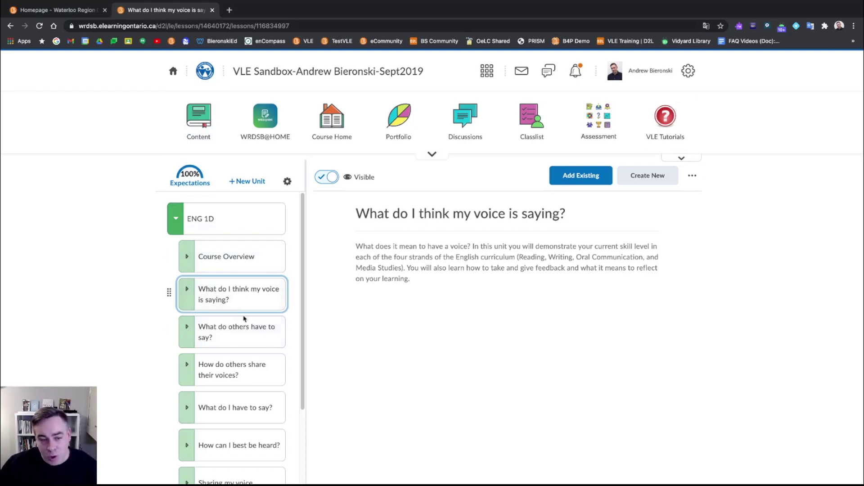
Open the Demo Class course's content and expand Demo Unit 1 and its Sub-folder
{"action": "left_click", "coordinate": [78, 15]}
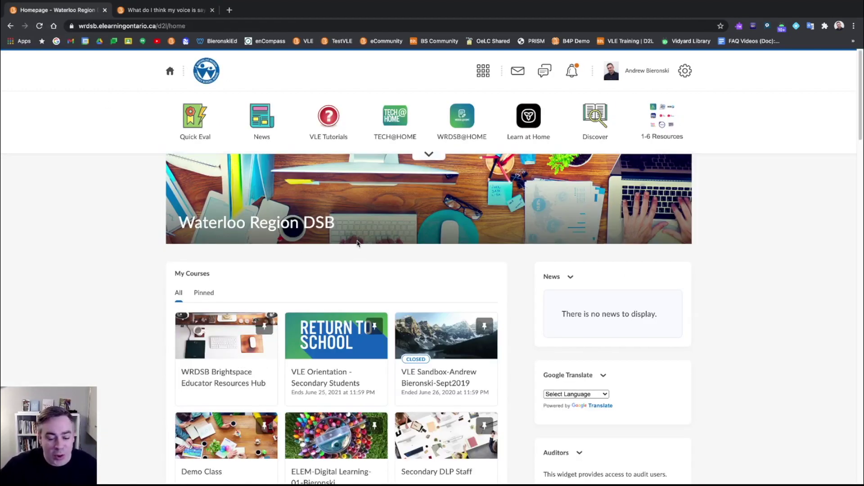
{"action": "scroll", "coordinate": [355, 242], "scroll_direction": "down", "scroll_amount": 1}
{"action": "left_click", "coordinate": [229, 424]}
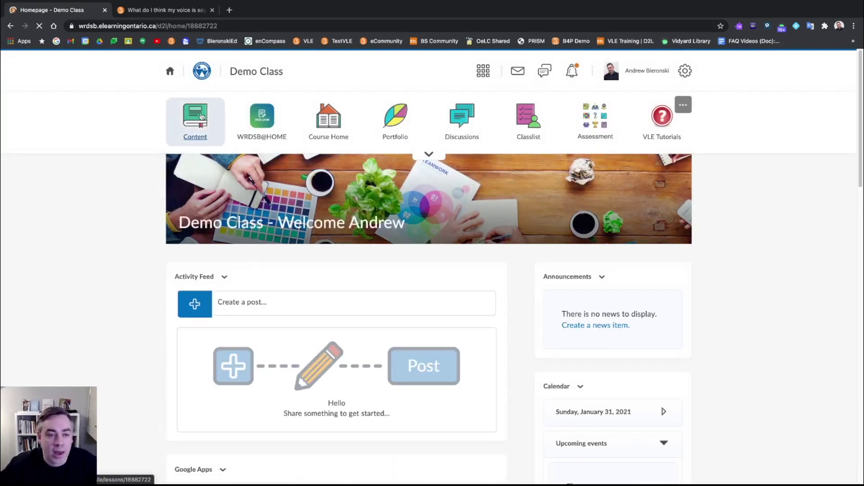
{"action": "left_click", "coordinate": [196, 123]}
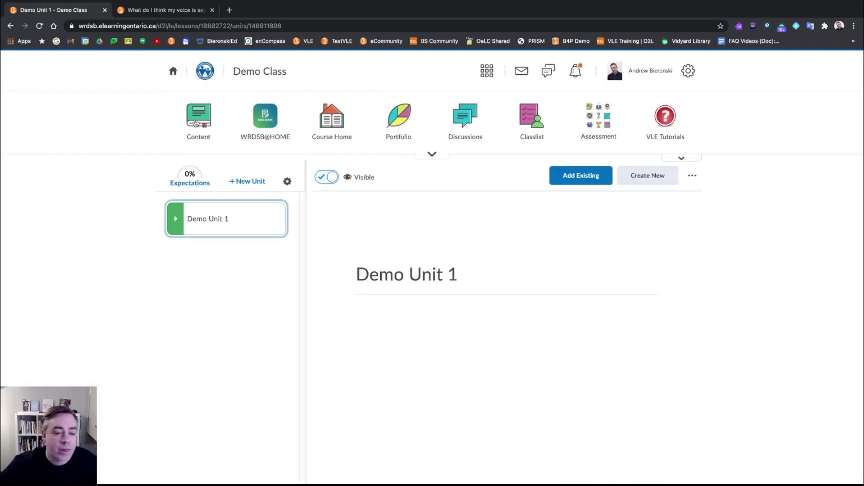
{"action": "left_click", "coordinate": [225, 218]}
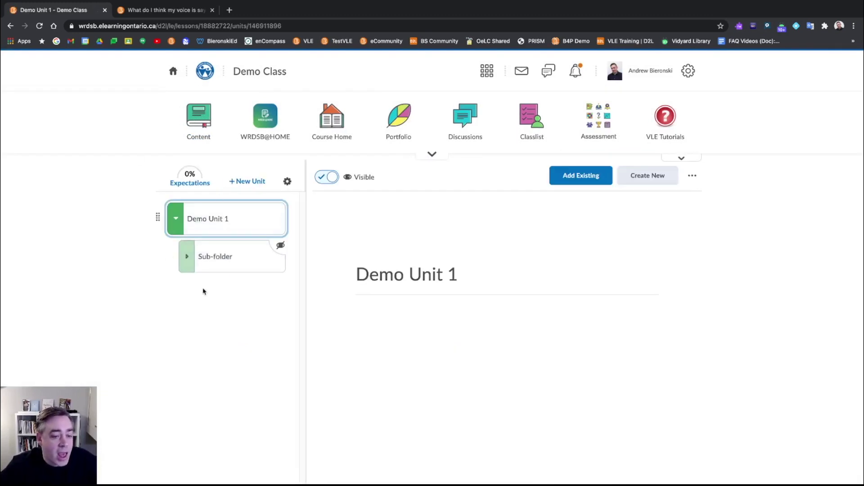
{"action": "left_click", "coordinate": [210, 263]}
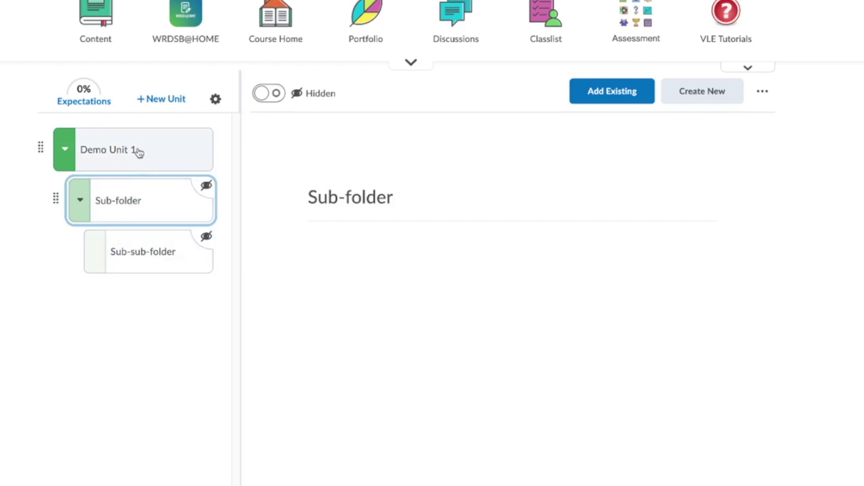
Add the existing Google Drive file "Copy of Banquo · SlidesCarnival" to Demo Unit 1
{"action": "left_click", "coordinate": [138, 152]}
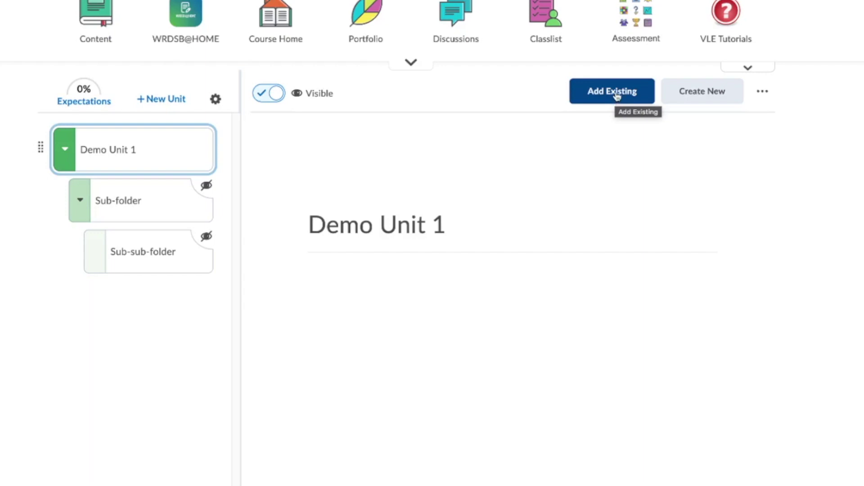
{"action": "left_click", "coordinate": [163, 152]}
{"action": "left_click", "coordinate": [160, 152]}
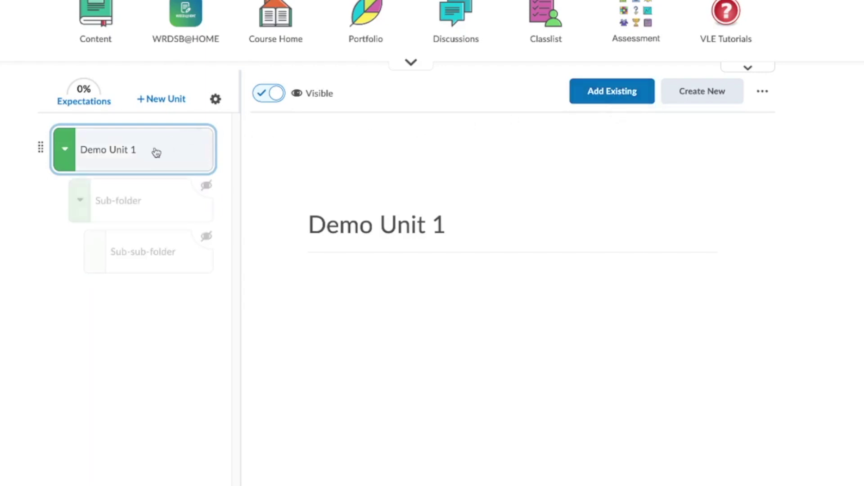
{"action": "left_click", "coordinate": [610, 96]}
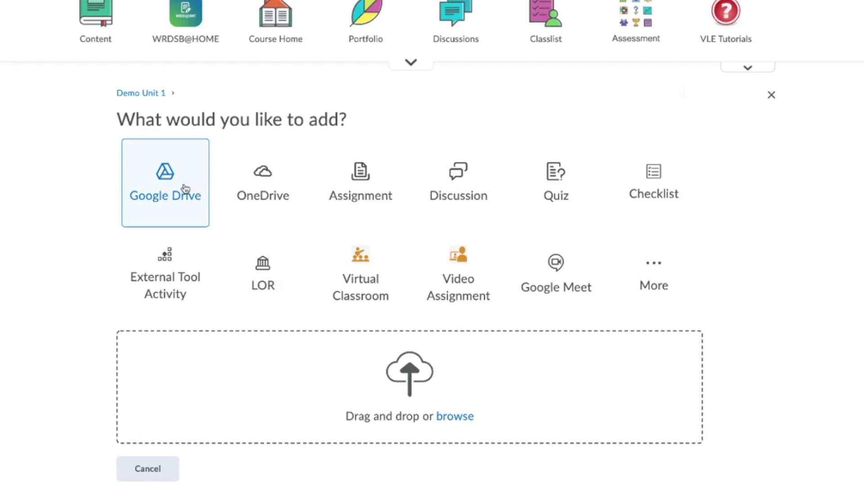
{"action": "left_click", "coordinate": [162, 181]}
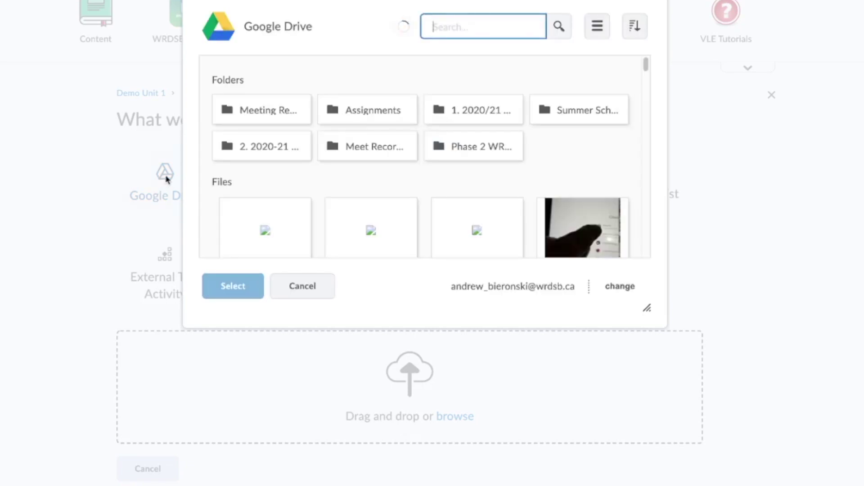
{"action": "scroll", "coordinate": [315, 150], "scroll_direction": "down", "scroll_amount": 5}
{"action": "scroll", "coordinate": [314, 150], "scroll_direction": "up", "scroll_amount": 5}
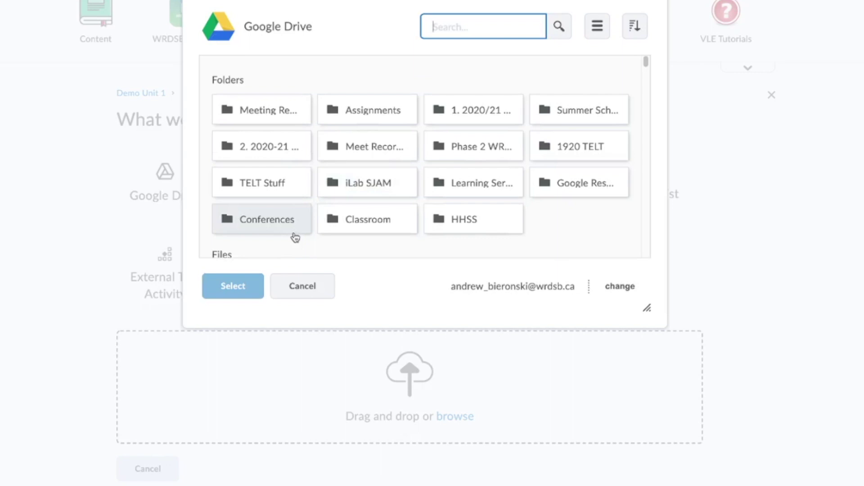
{"action": "scroll", "coordinate": [322, 197], "scroll_direction": "down", "scroll_amount": 3}
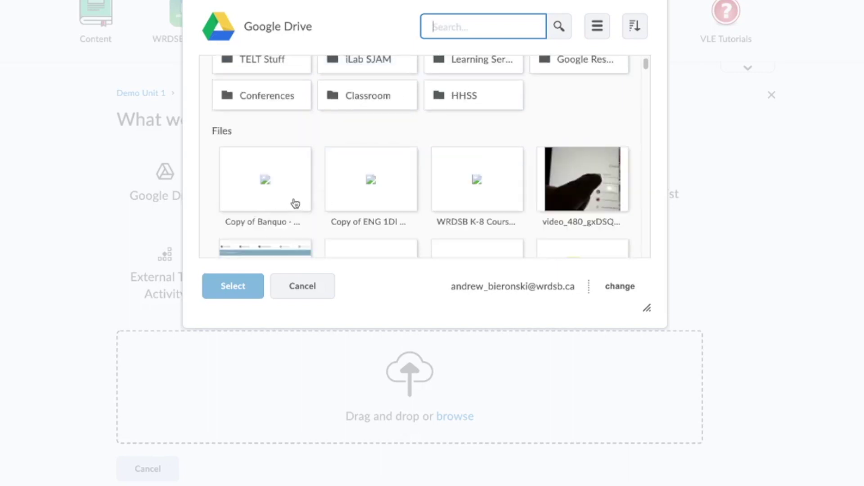
{"action": "scroll", "coordinate": [324, 198], "scroll_direction": "up", "scroll_amount": 3}
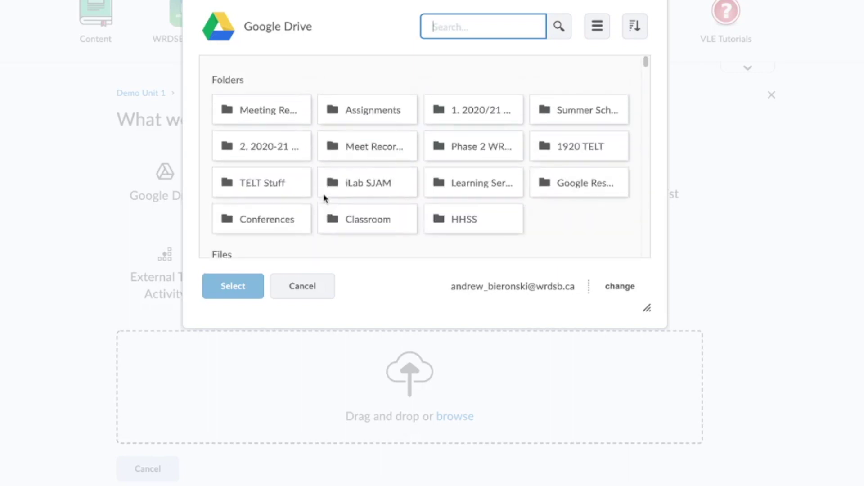
{"action": "scroll", "coordinate": [325, 198], "scroll_direction": "down", "scroll_amount": 3}
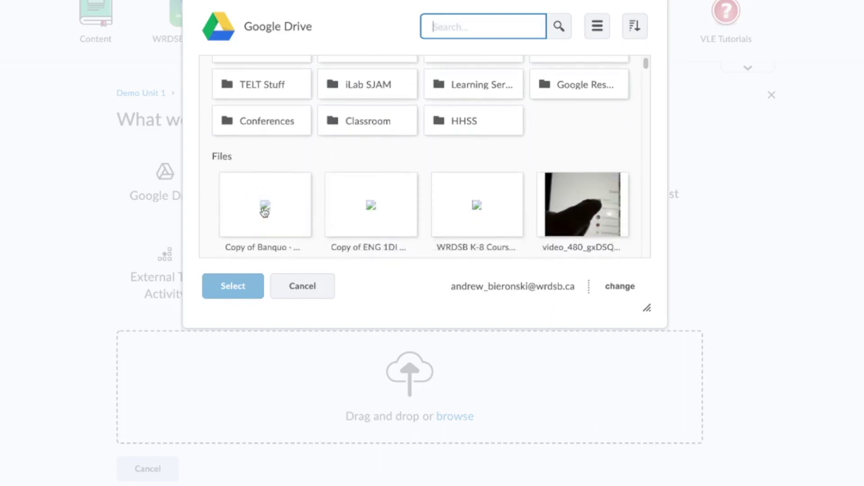
{"action": "left_click", "coordinate": [265, 209]}
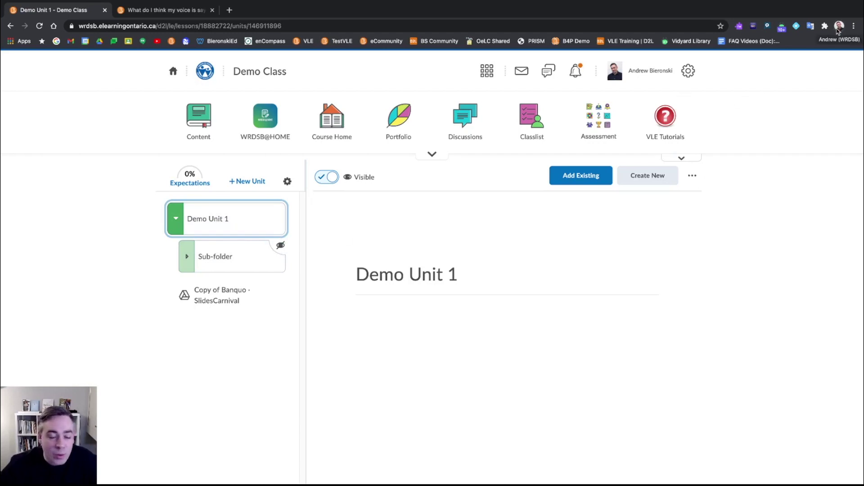
View the embedded "Copy of Banquo · SlidesCarnival" presentation and its File commands, and return to Demo Unit 1
{"action": "left_click", "coordinate": [222, 300]}
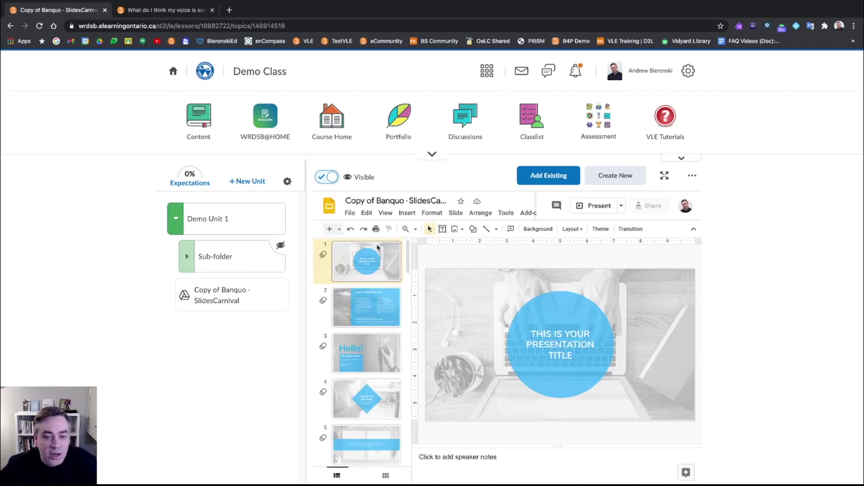
{"action": "left_click", "coordinate": [350, 213]}
{"action": "left_click", "coordinate": [351, 213]}
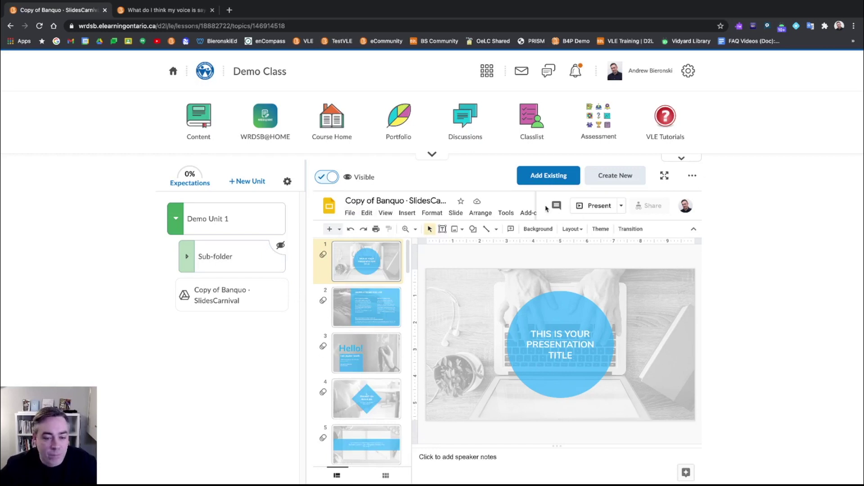
{"action": "left_click", "coordinate": [254, 227]}
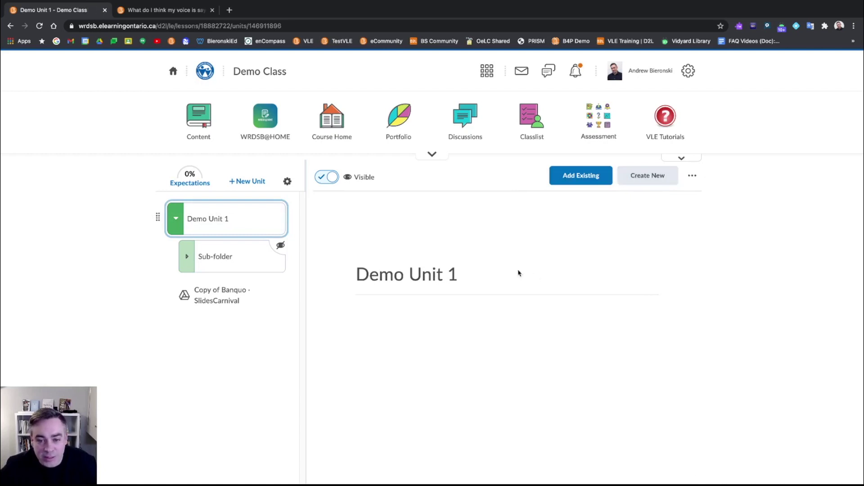
Reopen the "Copy of Banquo · SlidesCarnival" presentation, view it in full screen, and exit full screen
{"action": "left_click", "coordinate": [241, 297]}
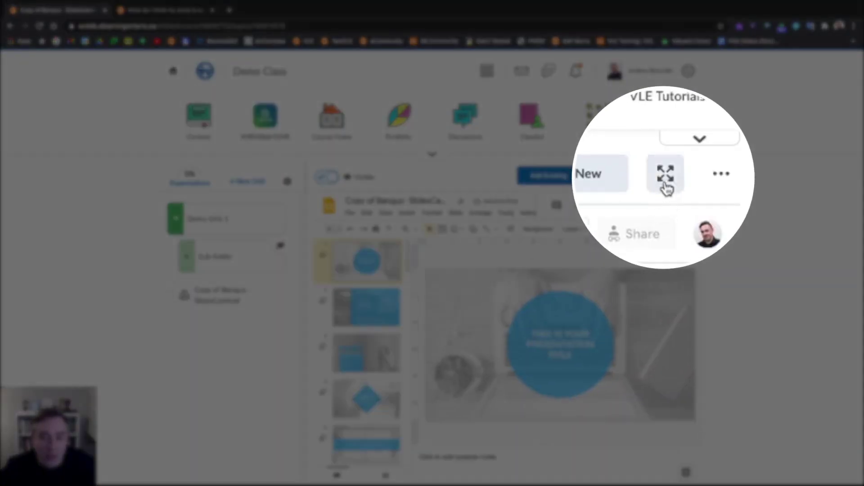
{"action": "left_click", "coordinate": [666, 180]}
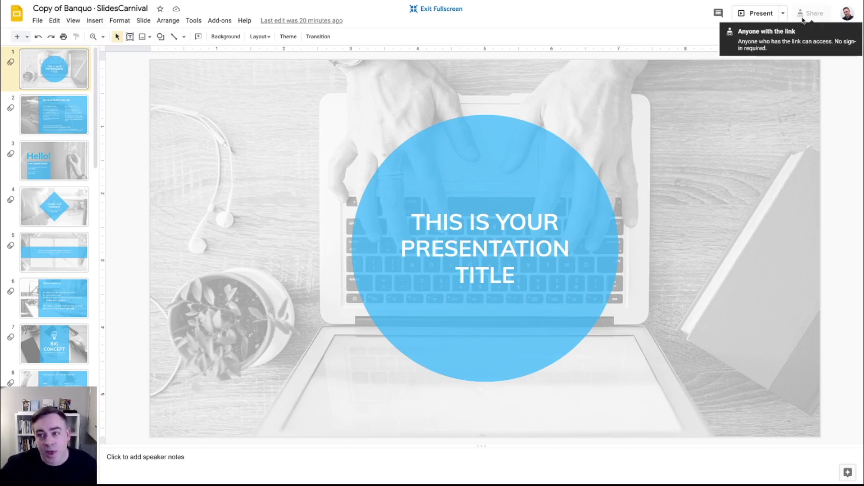
{"action": "key", "text": "Escape"}
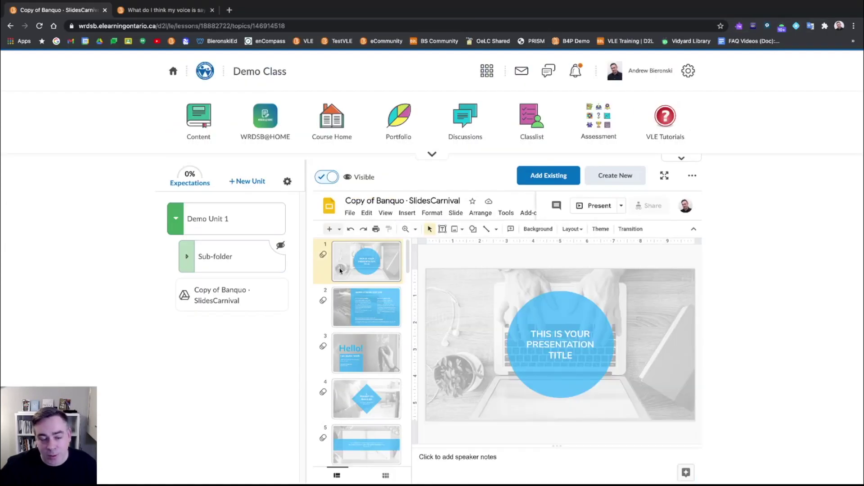
View the embedded "Copy of Banquo · SlidesCarnival" presentation again and return to the Demo Unit 1 page
{"action": "left_click_drag", "start_coordinate": [231, 305], "coordinate": [263, 306]}
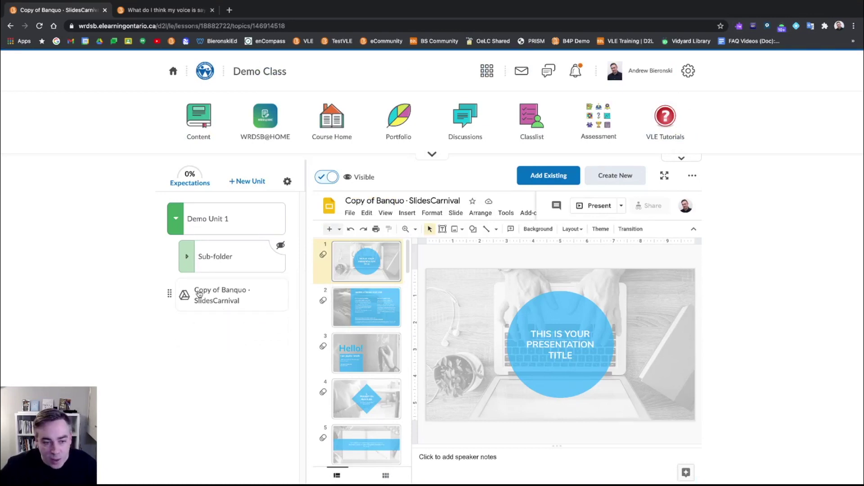
{"action": "left_click", "coordinate": [187, 218]}
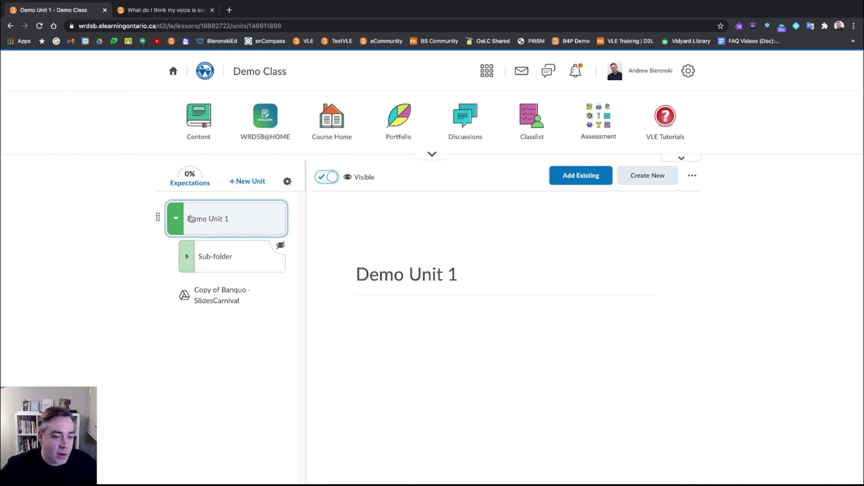
{"action": "left_click", "coordinate": [203, 295]}
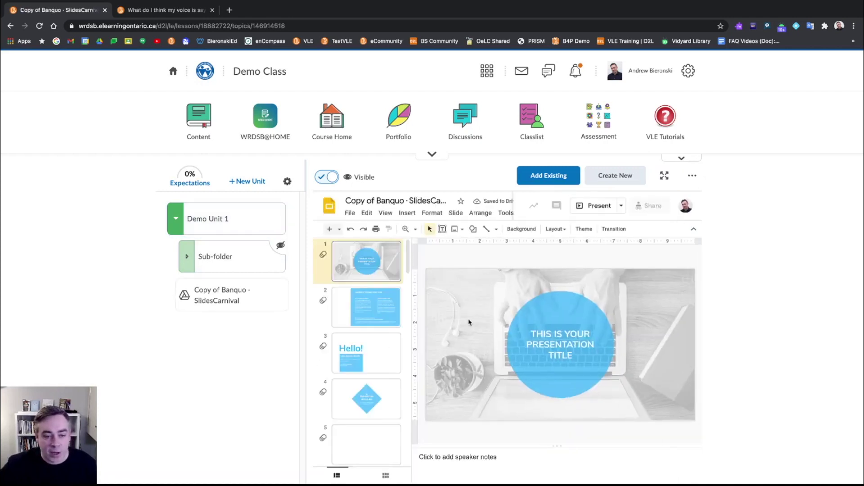
{"action": "left_click", "coordinate": [238, 229]}
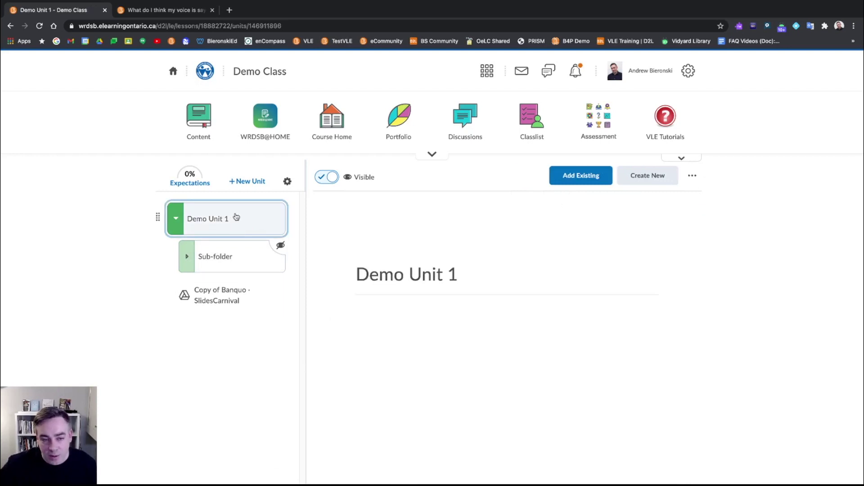
Examine the existing content types available for Demo Unit 1, the course's assessment tools, and the list of insertable assignments
{"action": "left_click", "coordinate": [580, 176]}
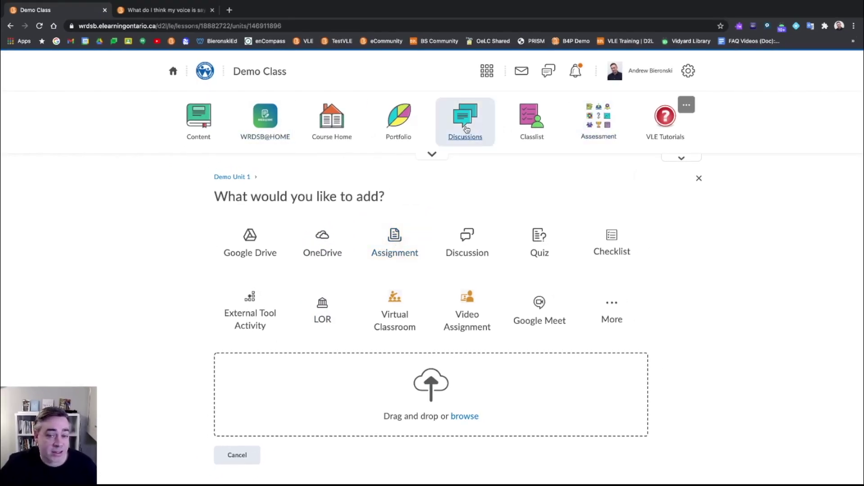
{"action": "left_click", "coordinate": [585, 126]}
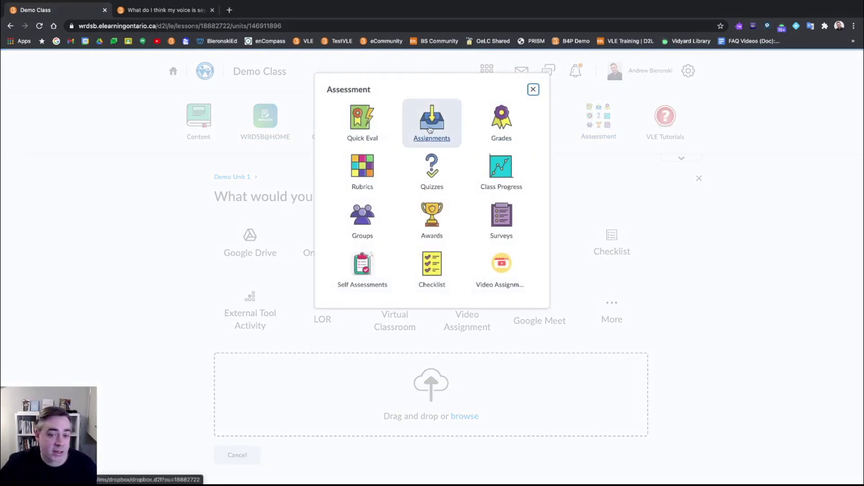
{"action": "left_click", "coordinate": [533, 91]}
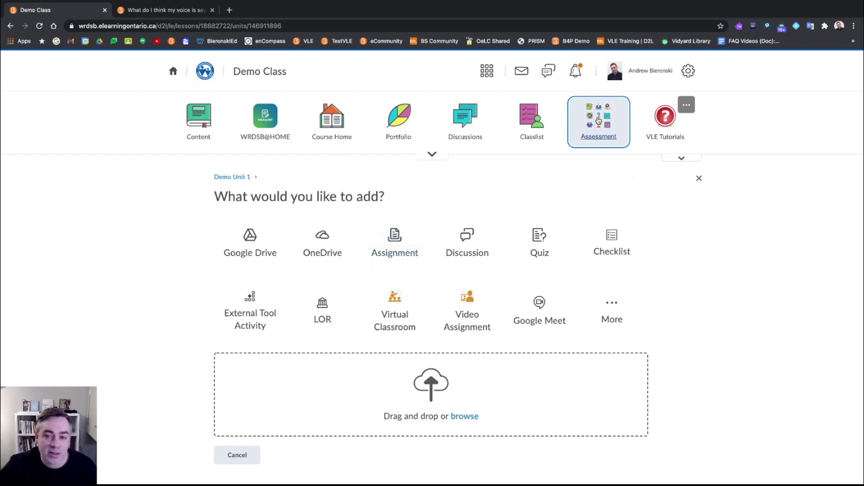
{"action": "left_click", "coordinate": [402, 241]}
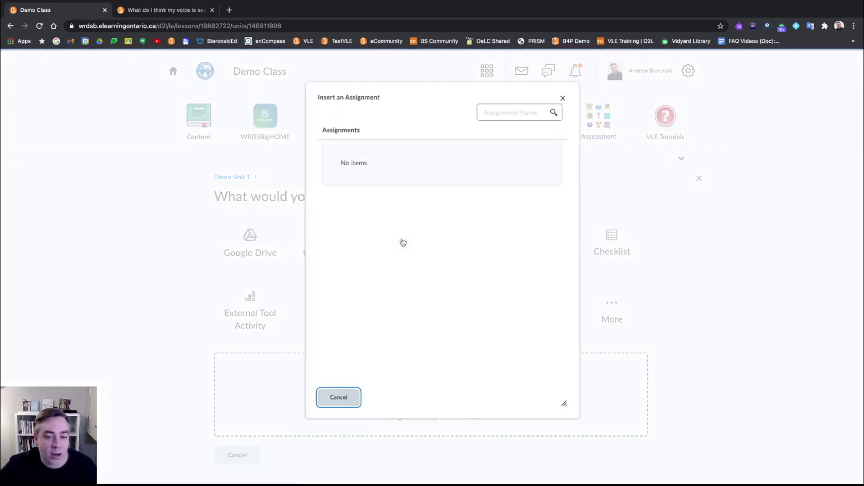
{"action": "left_click", "coordinate": [351, 398]}
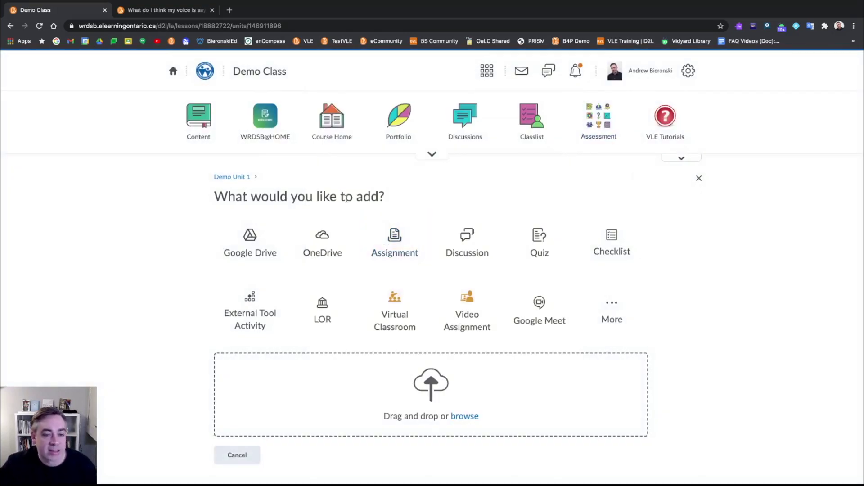
{"action": "left_click", "coordinate": [395, 239]}
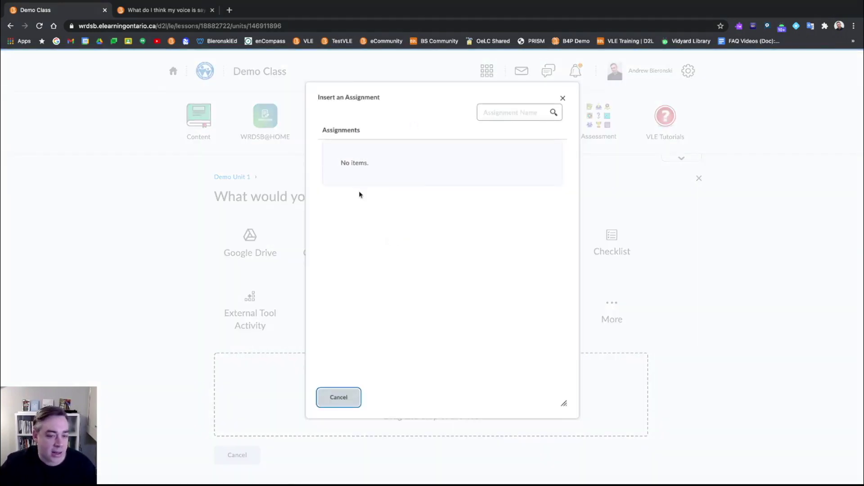
{"action": "left_click", "coordinate": [336, 399]}
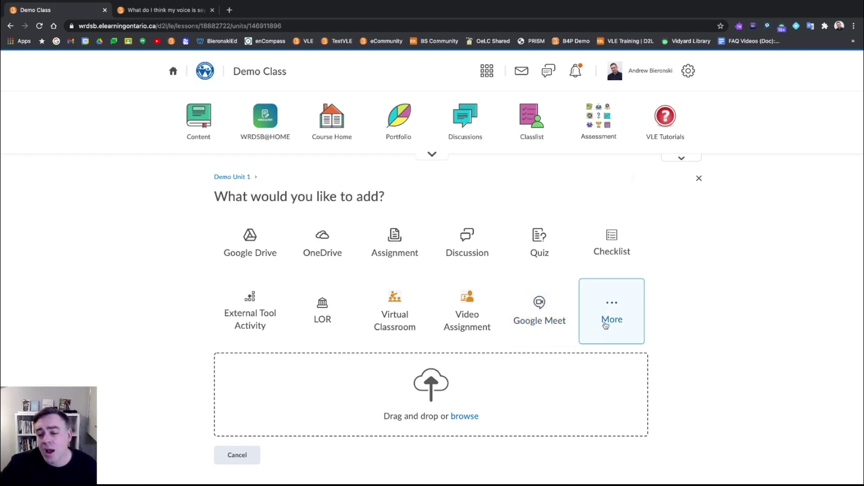
Add the recent Drive file "Copy of Banquo · SlidesCarnival" to Demo Unit 1 as a Google File Embed, allowing link access
{"action": "left_click", "coordinate": [619, 314]}
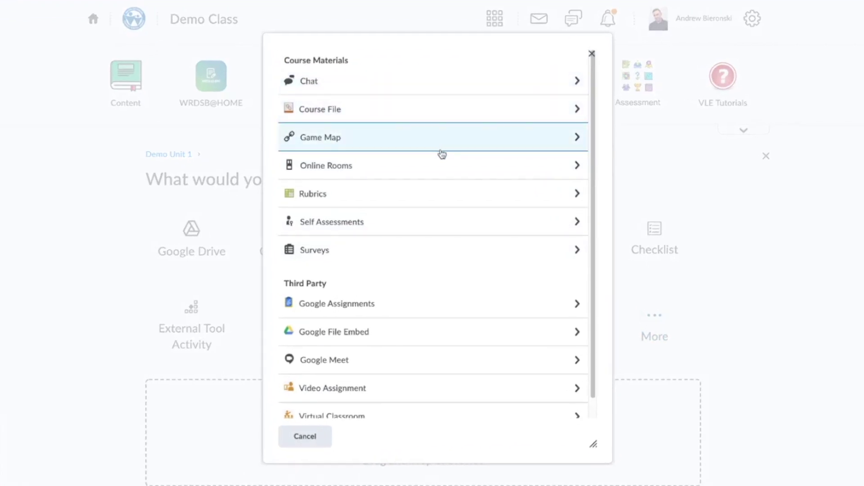
{"action": "scroll", "coordinate": [442, 155], "scroll_direction": "down", "scroll_amount": 1}
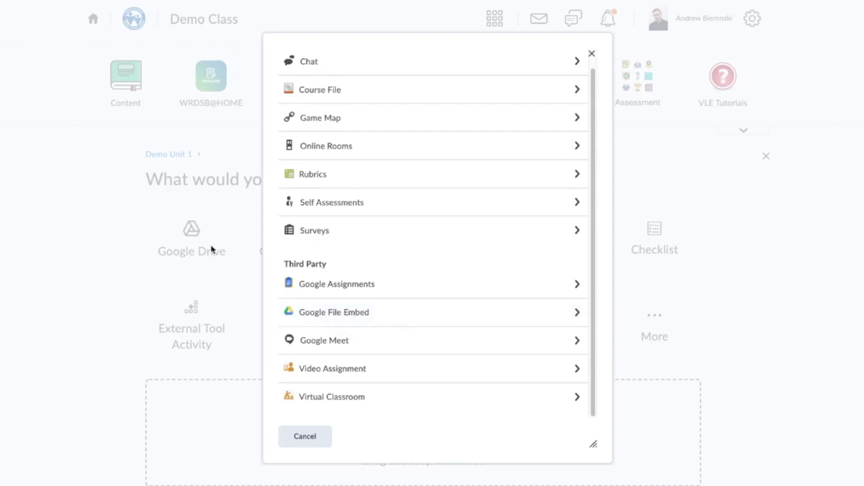
{"action": "left_click", "coordinate": [347, 315]}
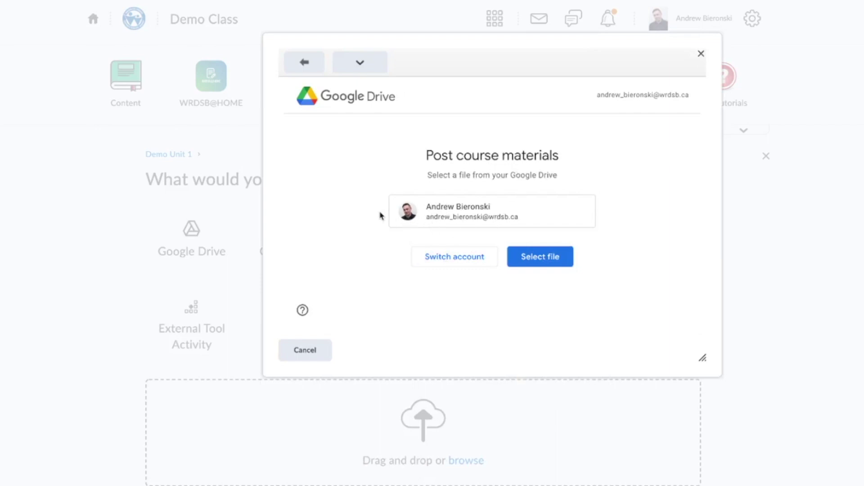
{"action": "left_click", "coordinate": [542, 257]}
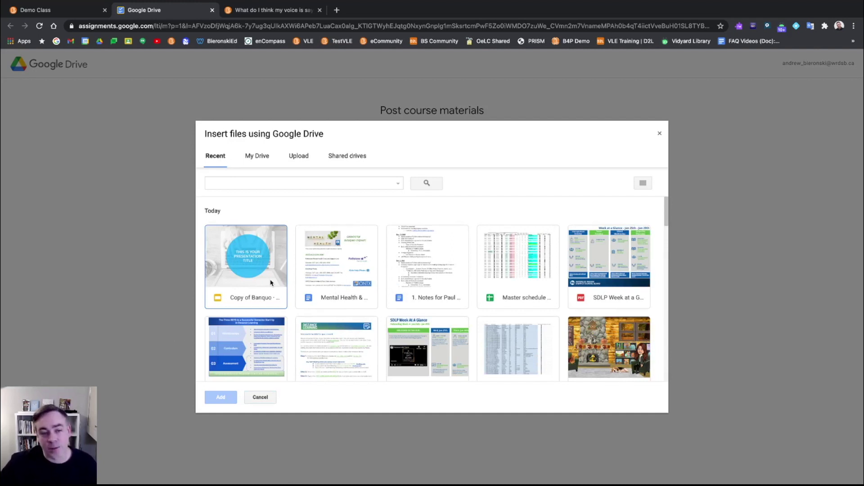
{"action": "left_click", "coordinate": [257, 158]}
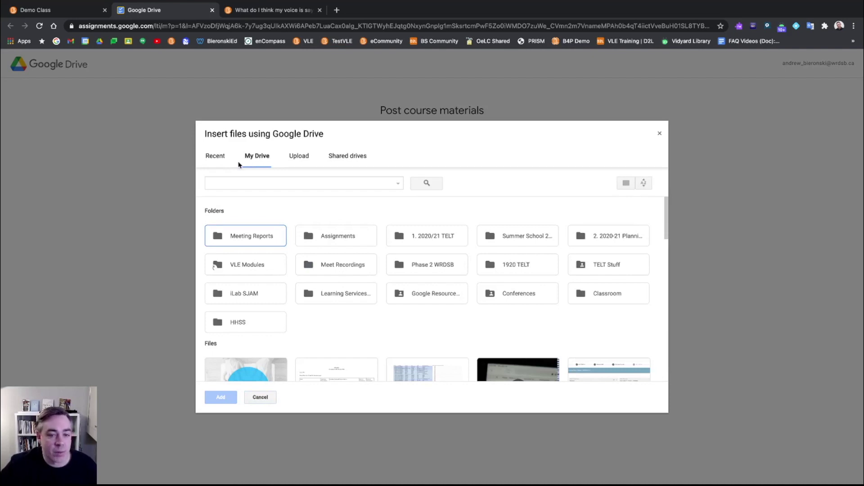
{"action": "left_click", "coordinate": [220, 158]}
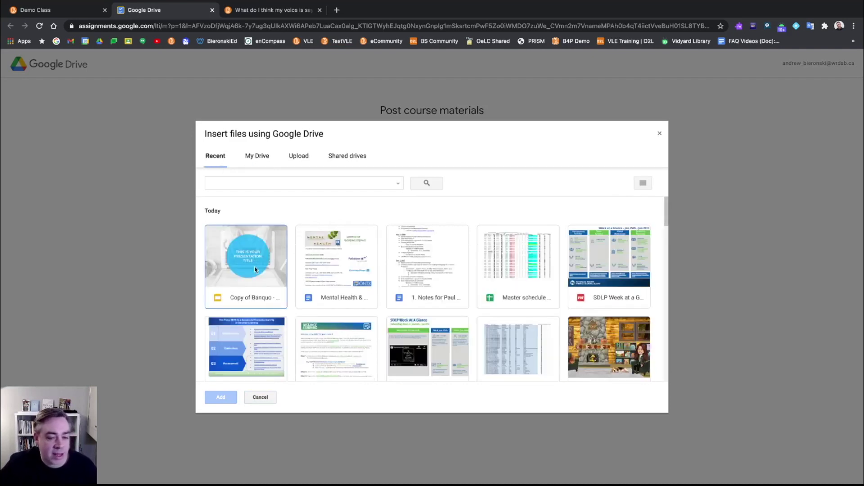
{"action": "left_click", "coordinate": [262, 270]}
{"action": "left_click", "coordinate": [221, 396]}
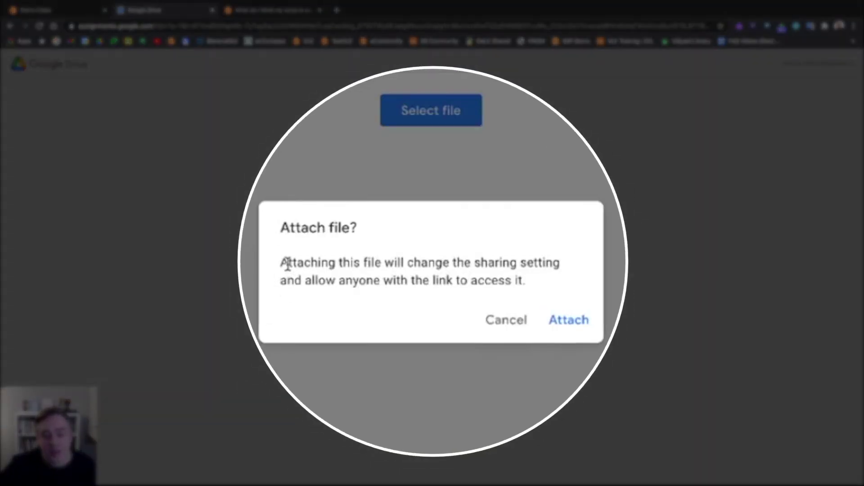
{"action": "left_click_drag", "start_coordinate": [280, 261], "coordinate": [536, 280]}
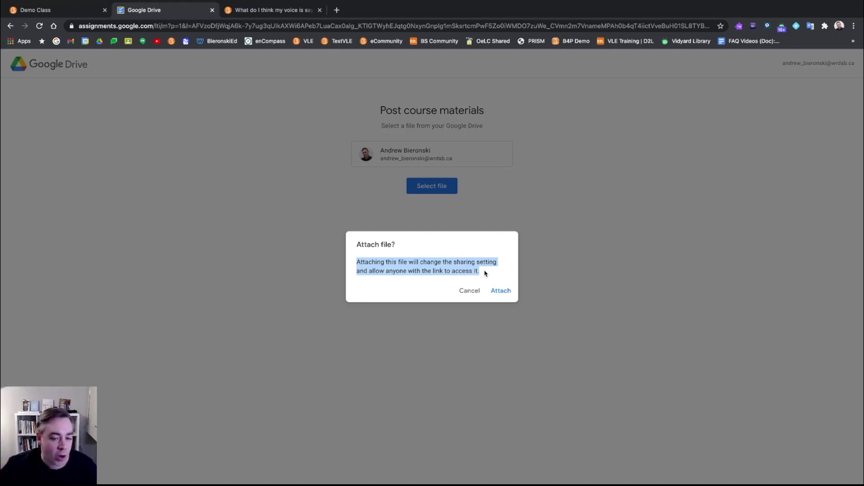
{"action": "left_click", "coordinate": [504, 292]}
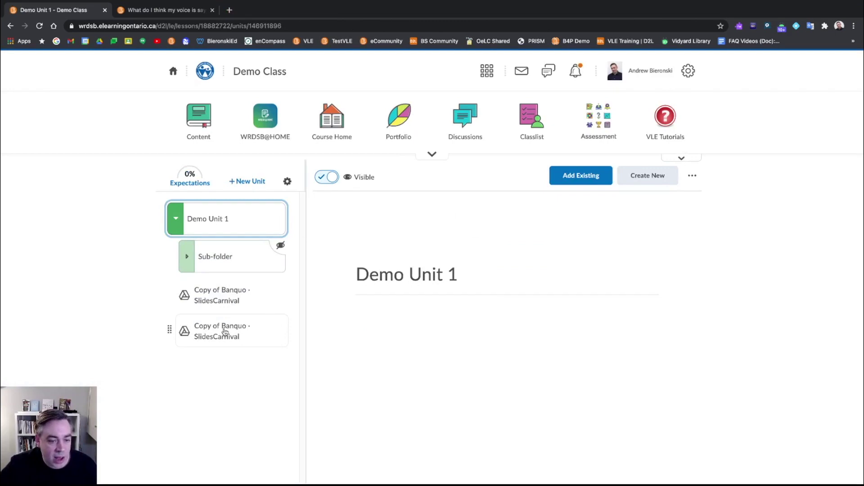
Compare the two "Copy of Banquo" items, view the second in full screen and as a slideshow, and exit both views
{"action": "left_click", "coordinate": [225, 332]}
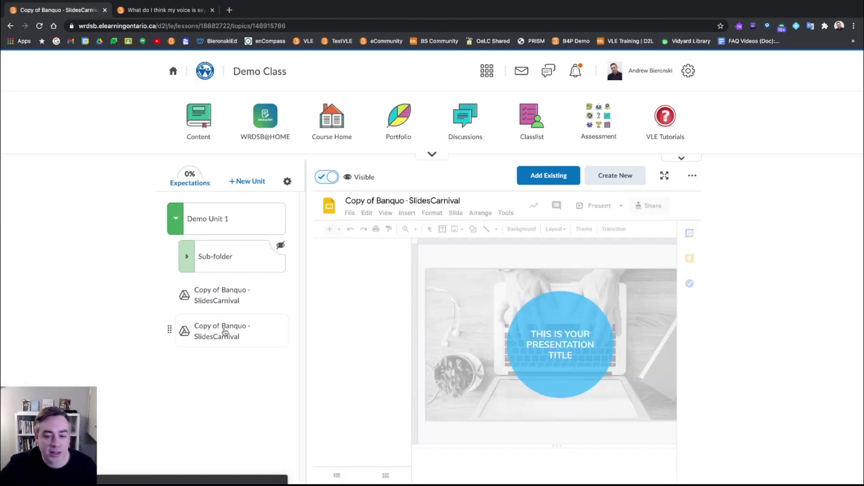
{"action": "left_click", "coordinate": [225, 306]}
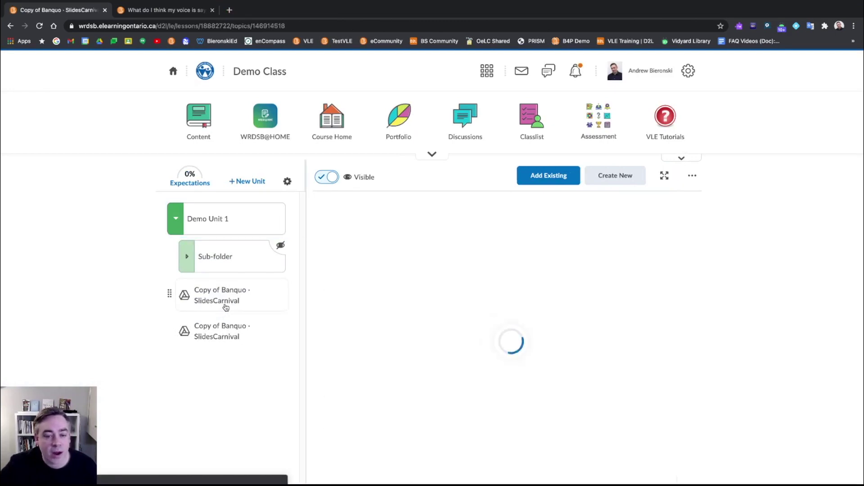
{"action": "left_click", "coordinate": [236, 343]}
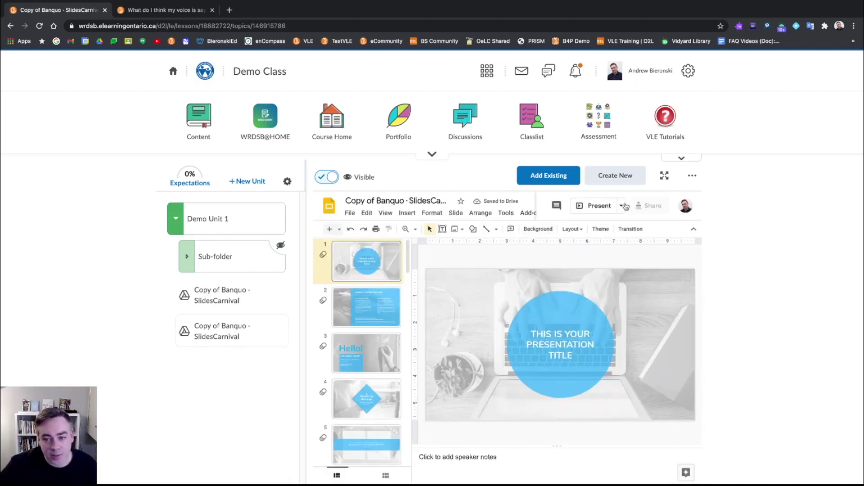
{"action": "left_click", "coordinate": [664, 176]}
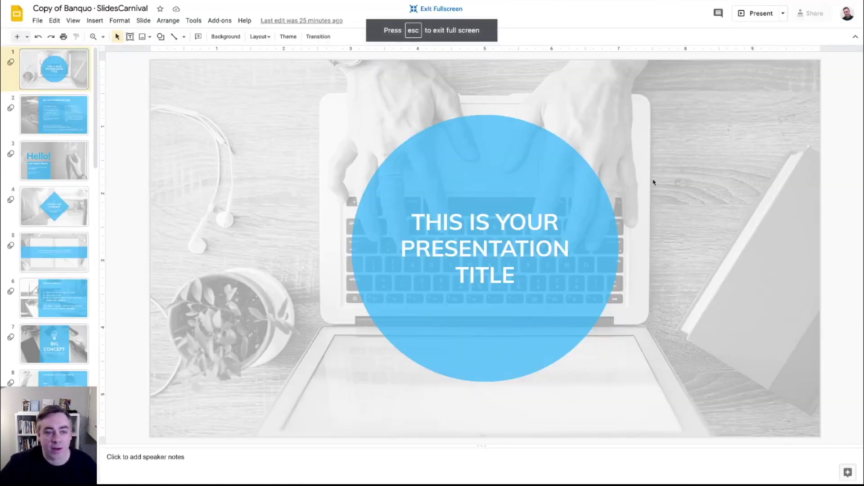
{"action": "left_click", "coordinate": [750, 15]}
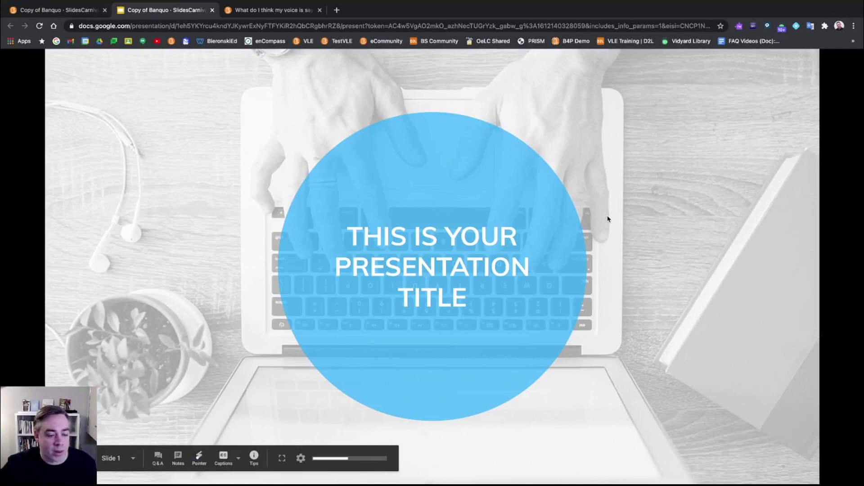
{"action": "key", "text": "Escape"}
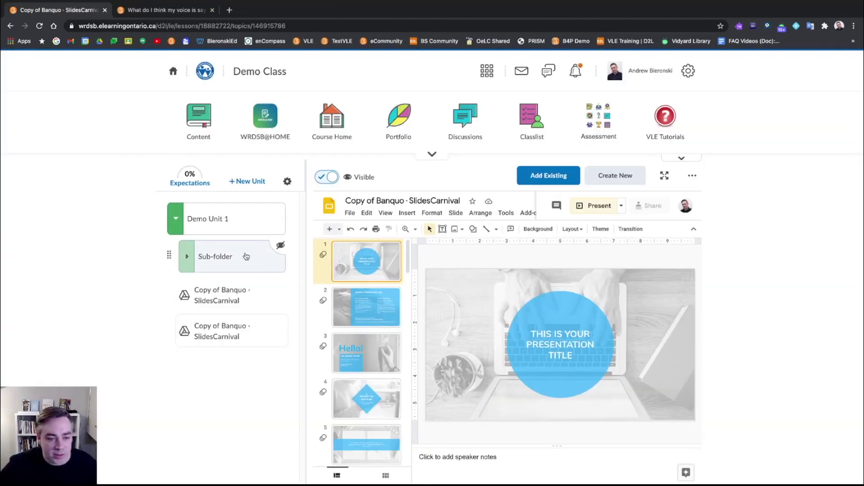
Start adding a third-party Google Assignments item to Demo Unit 1 and link the teacher's Google account
{"action": "left_click", "coordinate": [215, 221]}
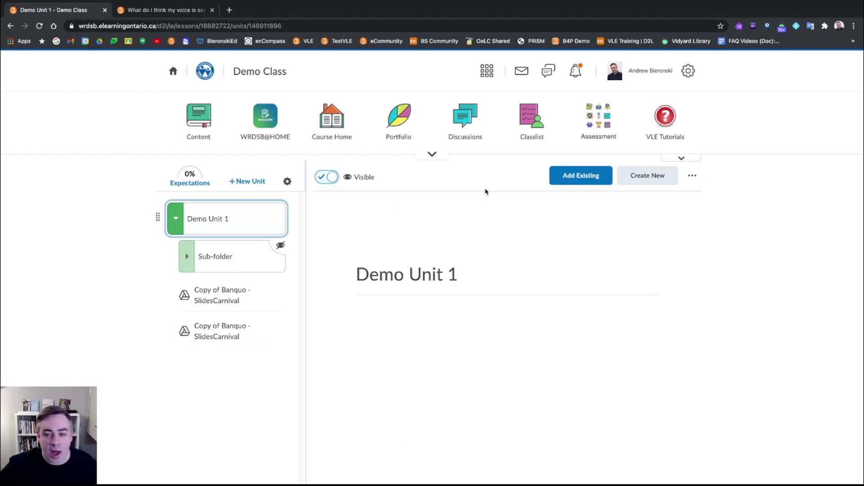
{"action": "left_click", "coordinate": [581, 180]}
{"action": "left_click", "coordinate": [603, 309]}
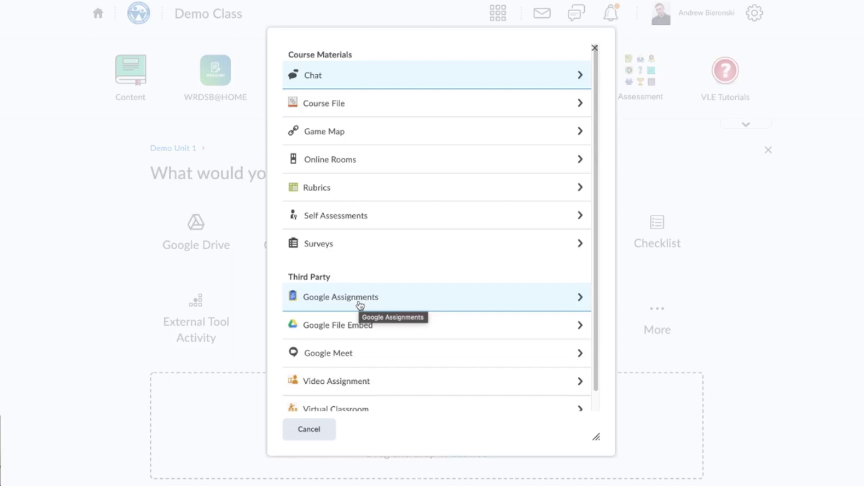
{"action": "left_click", "coordinate": [360, 304]}
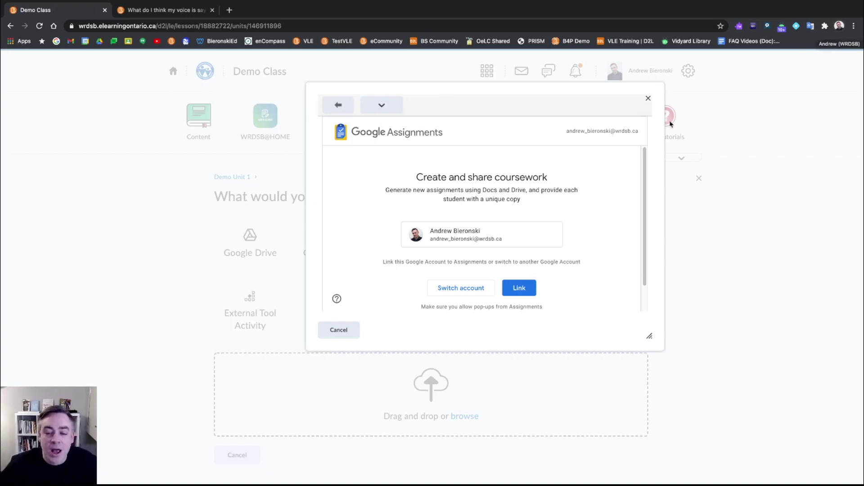
{"action": "left_click", "coordinate": [520, 290]}
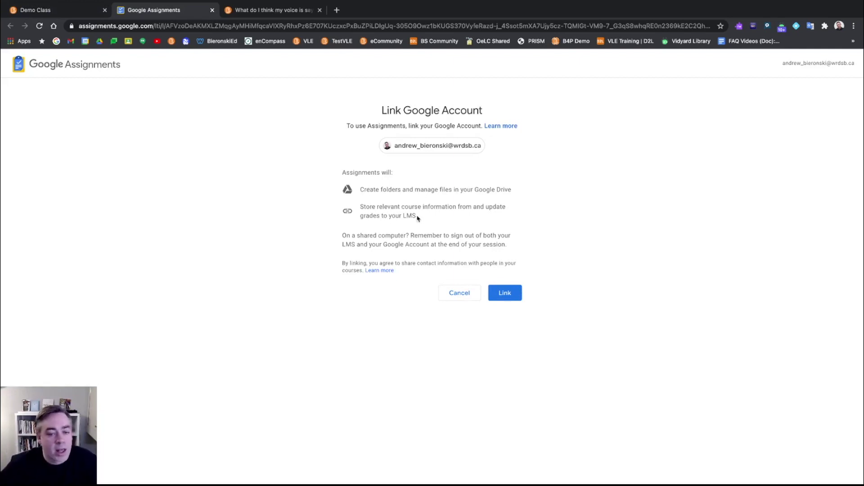
{"action": "left_click", "coordinate": [511, 298]}
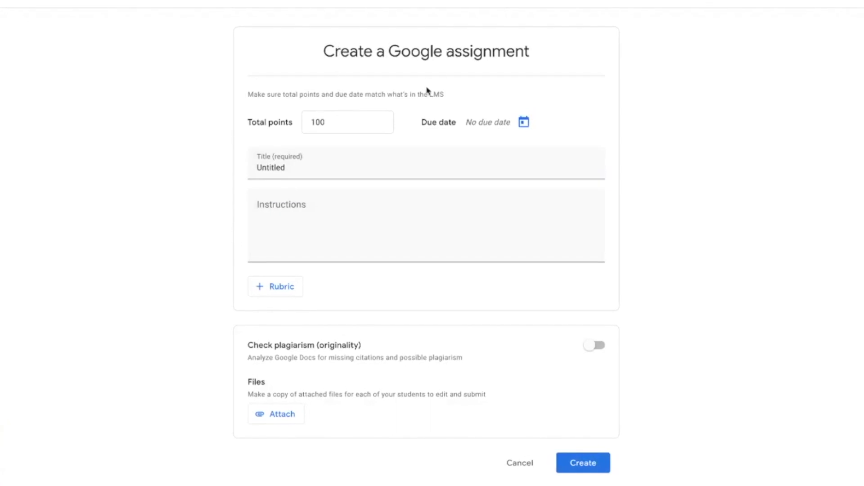
Set the new Google assignment's total points to 4
{"action": "left_click", "coordinate": [360, 123]}
{"action": "double_click", "coordinate": [360, 122]}
{"action": "type", "text": "4"}
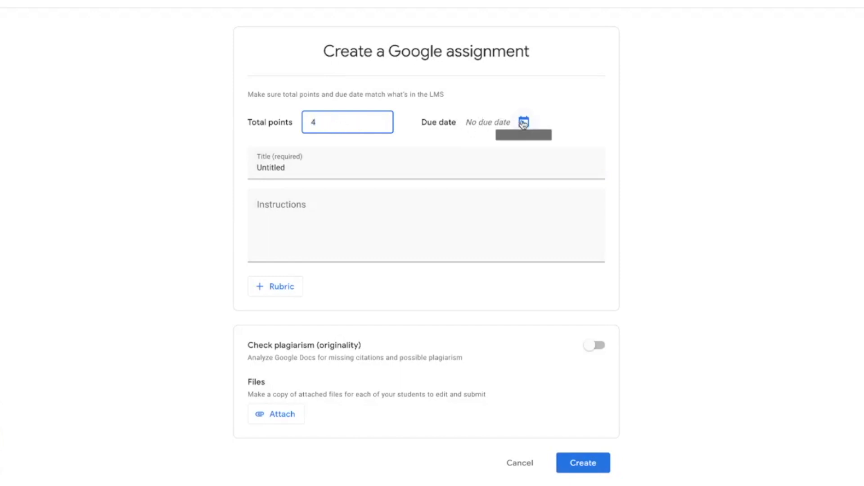
{"action": "left_click", "coordinate": [292, 170]}
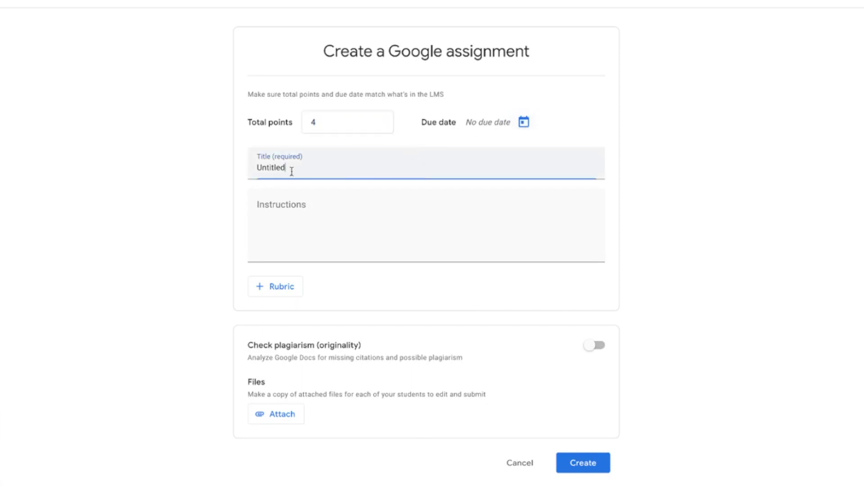
{"action": "left_click", "coordinate": [268, 216]}
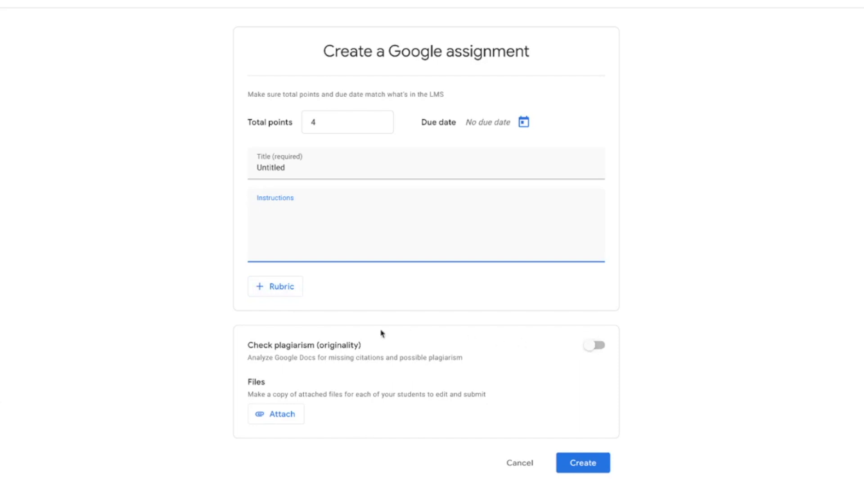
Attach the recent Drive file "Copy of Banquo · SlidesCarnival" to the Google assignment as a copy for each student
{"action": "left_click", "coordinate": [280, 421]}
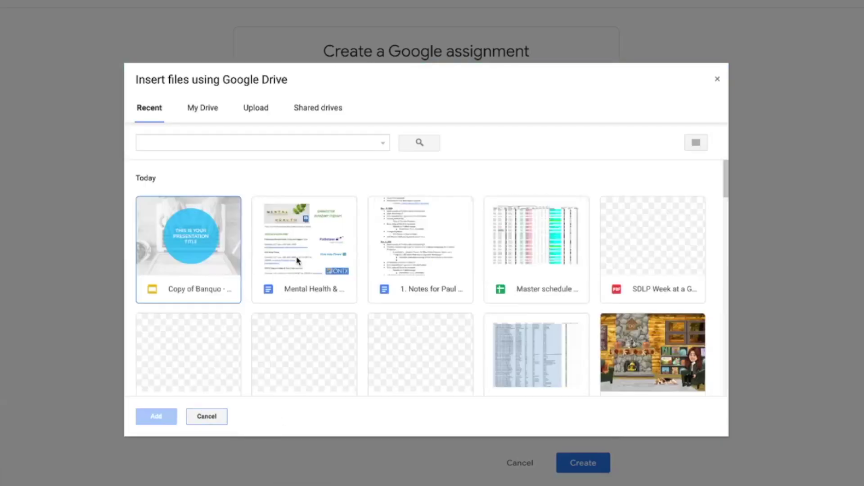
{"action": "double_click", "coordinate": [216, 237]}
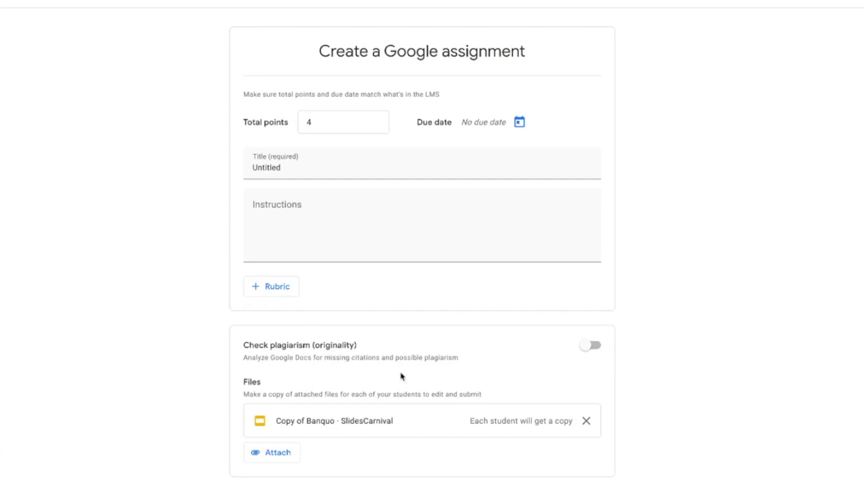
{"action": "left_click_drag", "start_coordinate": [470, 422], "coordinate": [571, 422]}
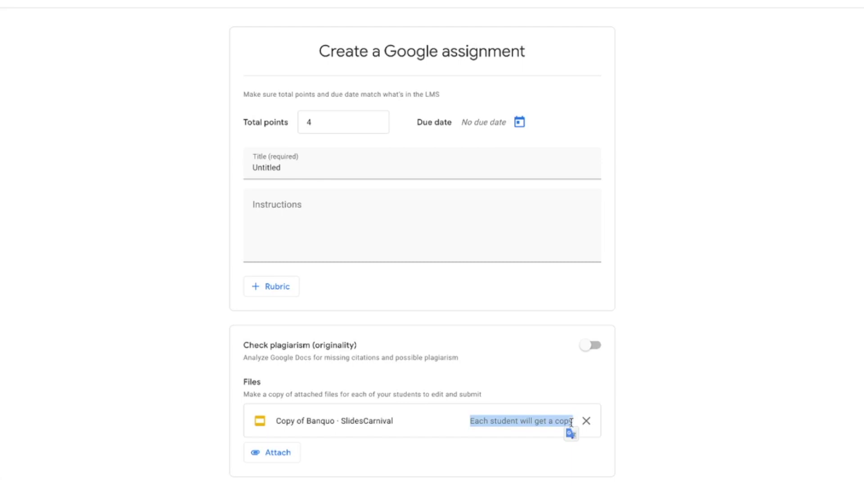
Title the Google assignment "Demo Assignment" and create it in Demo Unit 1
{"action": "double_click", "coordinate": [287, 175]}
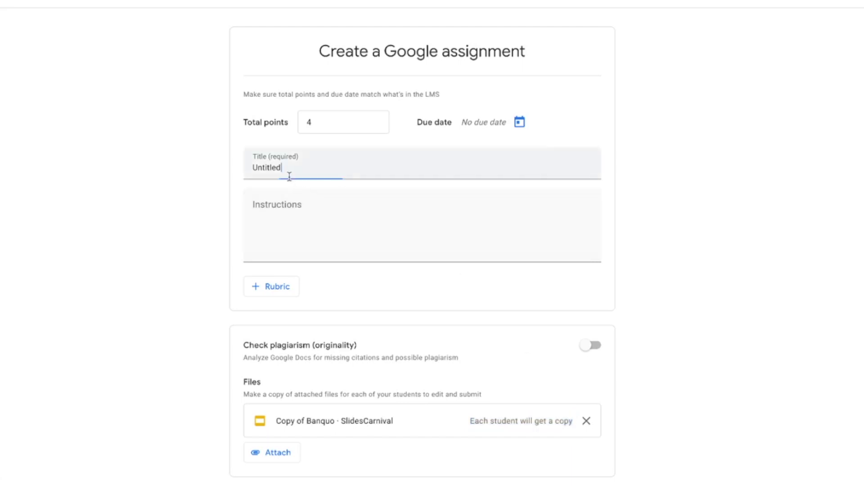
{"action": "type", "text": "Demo Assignme"}
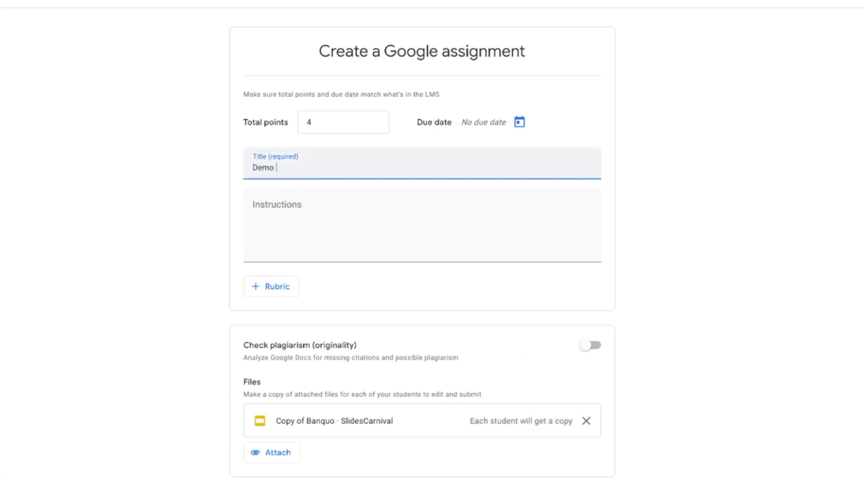
{"action": "type", "text": "nt"}
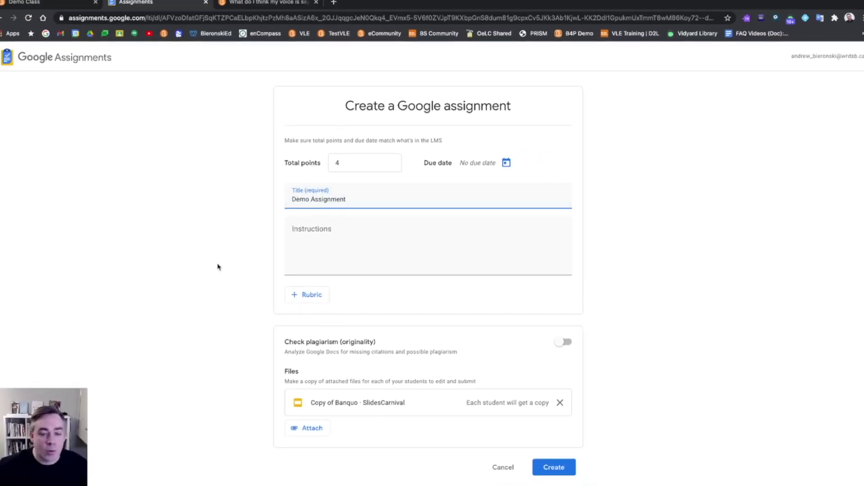
{"action": "left_click", "coordinate": [539, 461]}
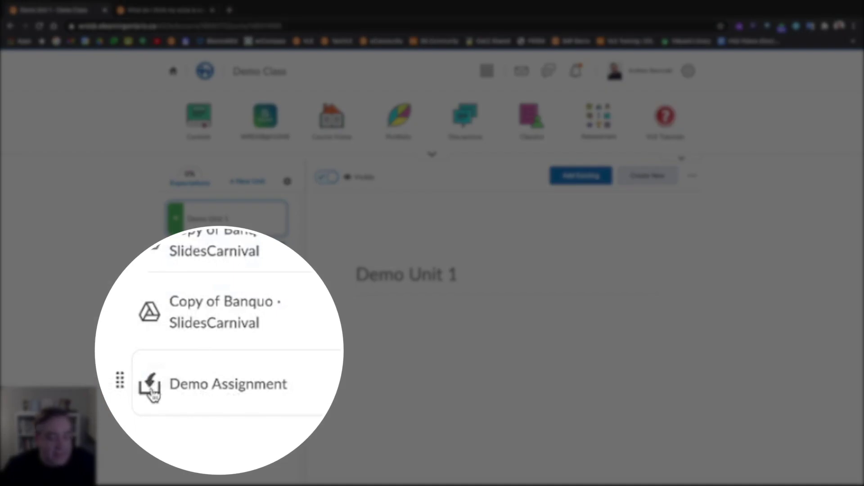
View Demo Assignment in Demo Unit 1, look over the course's assessment tools, and close their list
{"action": "left_click", "coordinate": [273, 396]}
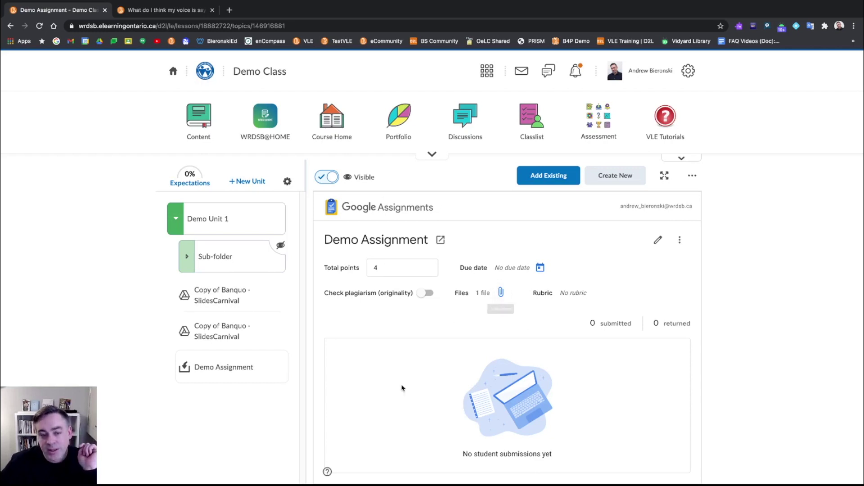
{"action": "left_click", "coordinate": [598, 135]}
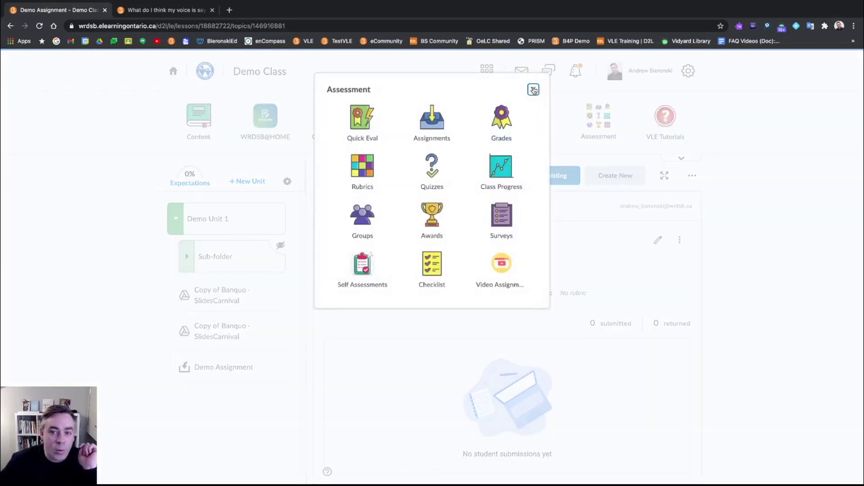
{"action": "left_click", "coordinate": [533, 90]}
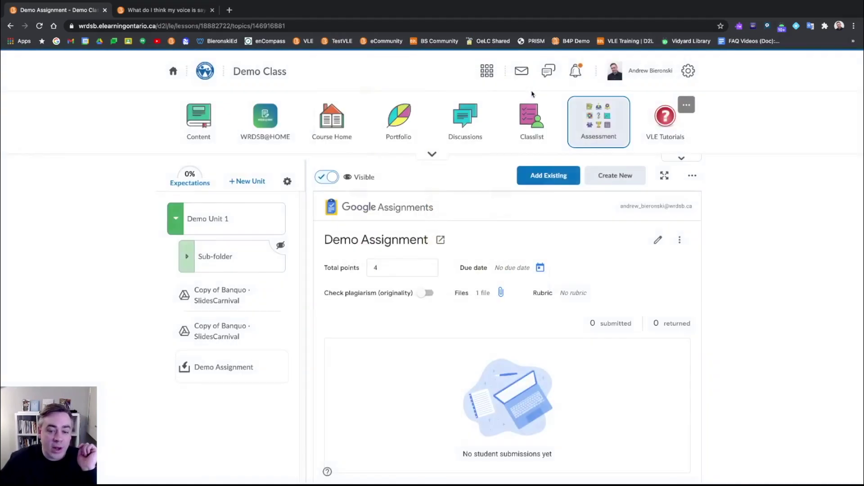